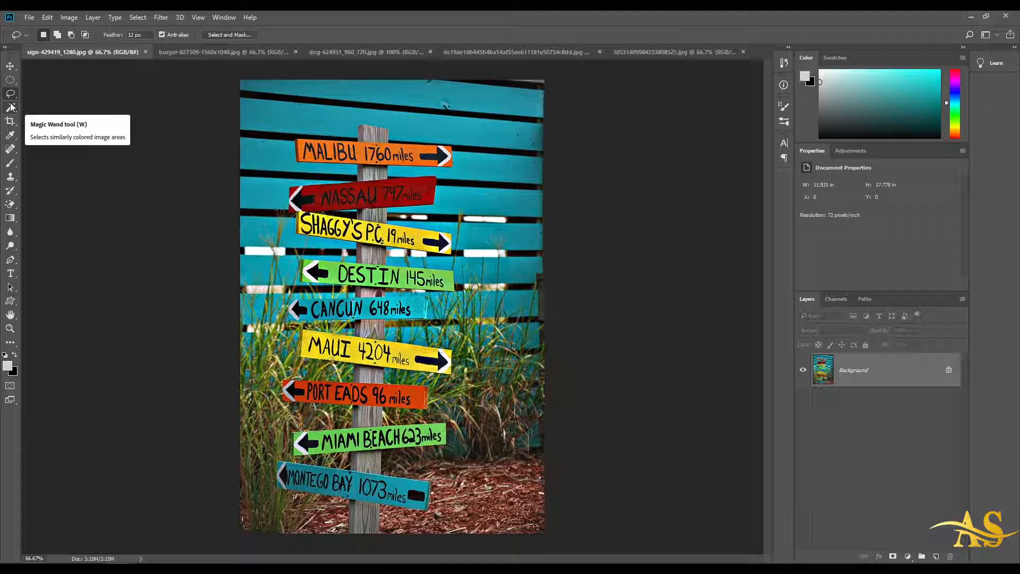
Select the blue plank just above the Malibu sign with the Magic Wand at a tolerance of 98
{"action": "left_click", "coordinate": [11, 107]}
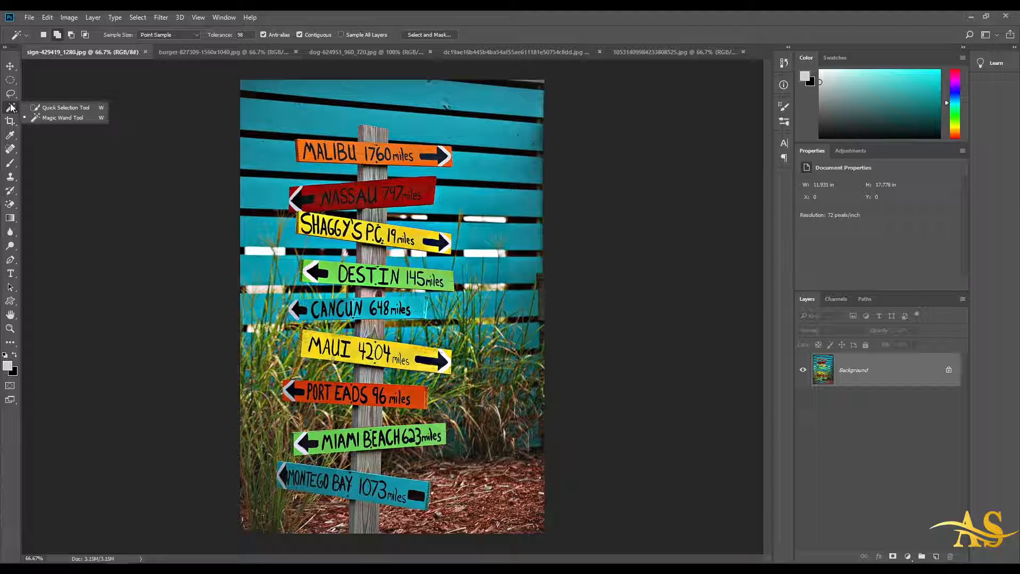
{"action": "left_click", "coordinate": [38, 118]}
{"action": "left_click", "coordinate": [454, 271]}
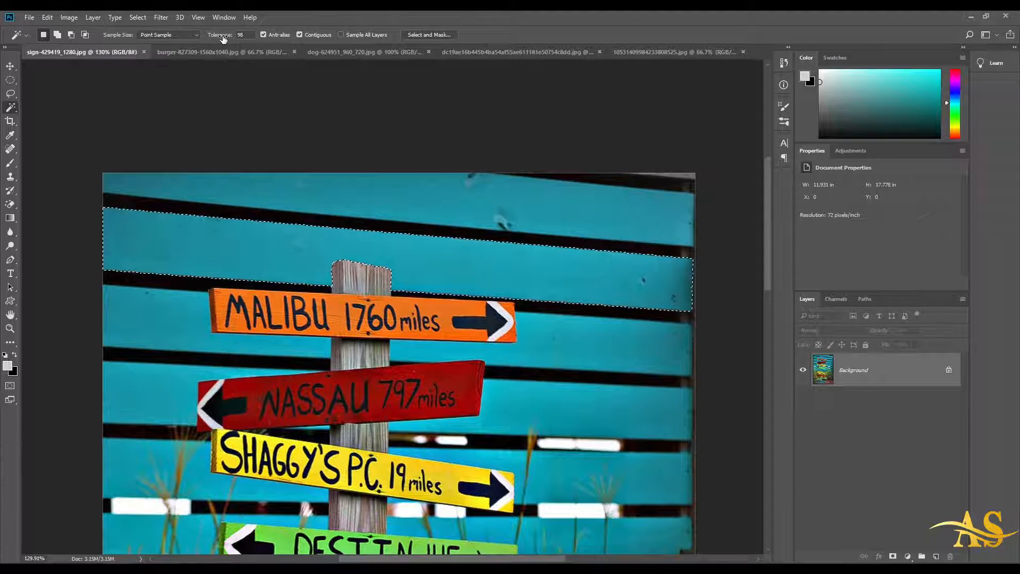
Set the Magic Wand tolerance to 14, clear the selection, and sample the blue plank above the Malibu sign again
{"action": "mouse_move", "coordinate": [222, 35]}
{"action": "left_mouse_down"}
{"action": "mouse_move", "coordinate": [212, 35]}
{"action": "mouse_move", "coordinate": [223, 35]}
{"action": "left_mouse_up"}
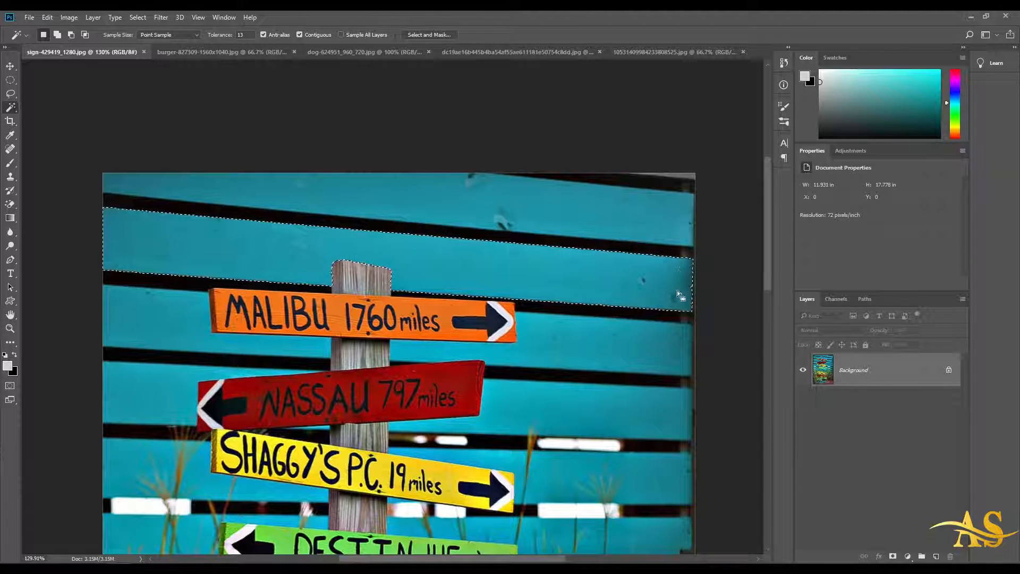
{"action": "left_click", "coordinate": [132, 17]}
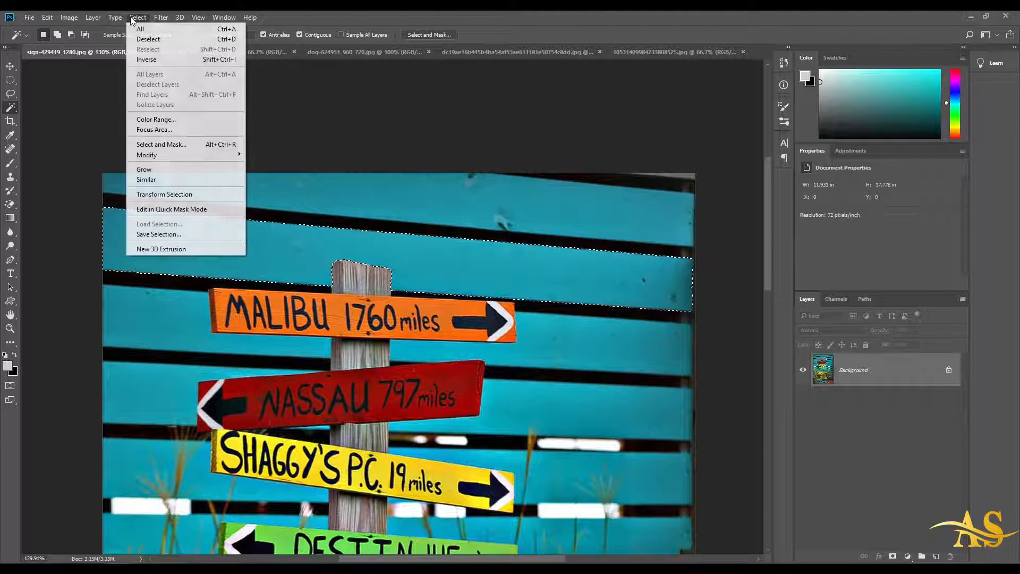
{"action": "left_click", "coordinate": [149, 40]}
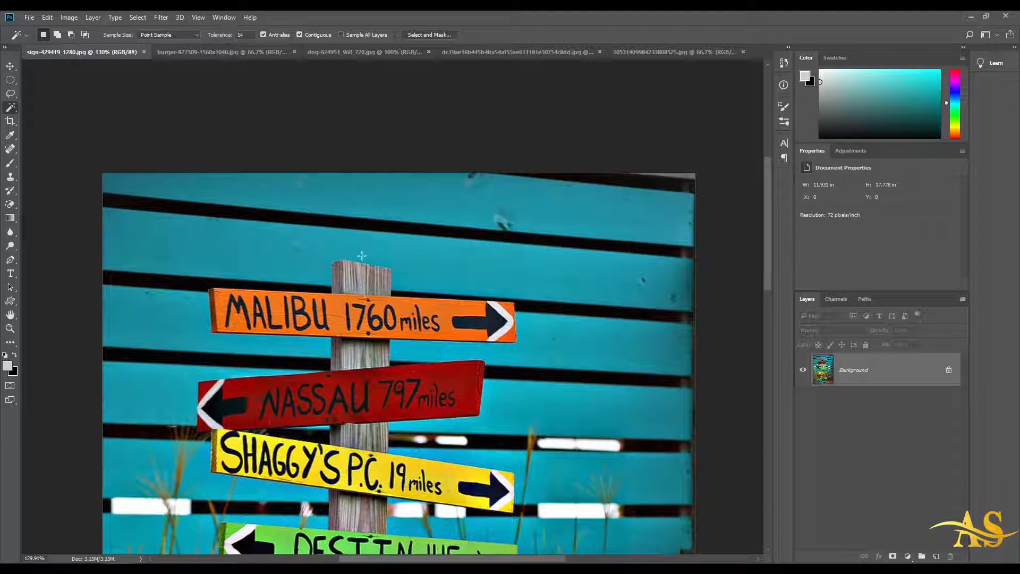
{"action": "left_click", "coordinate": [335, 246]}
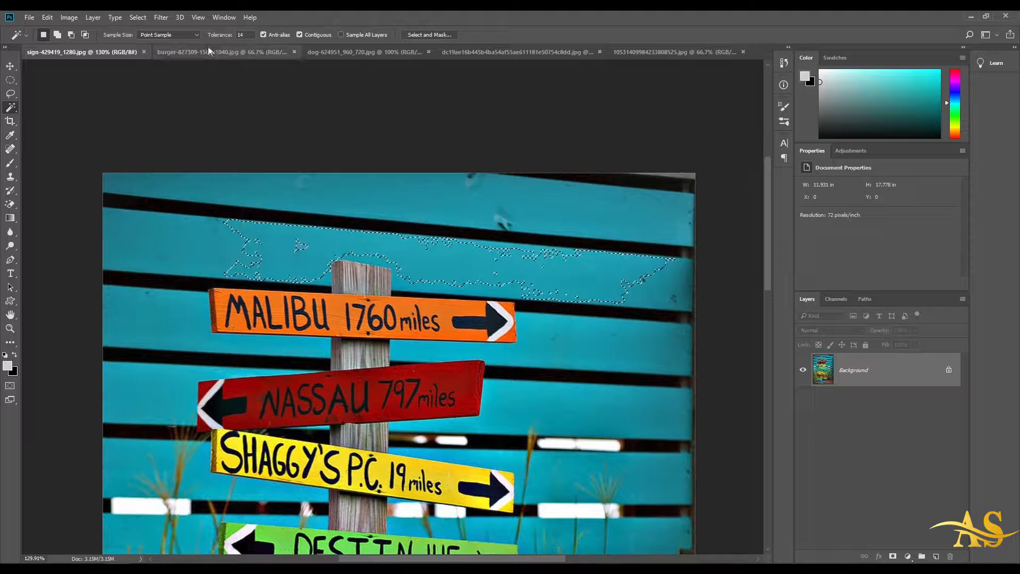
Set the tolerance to 36 and sample the plank above the Malibu sign, followed by its darker right end
{"action": "left_click_drag", "start_coordinate": [226, 38], "coordinate": [234, 37]}
{"action": "left_click", "coordinate": [278, 258]}
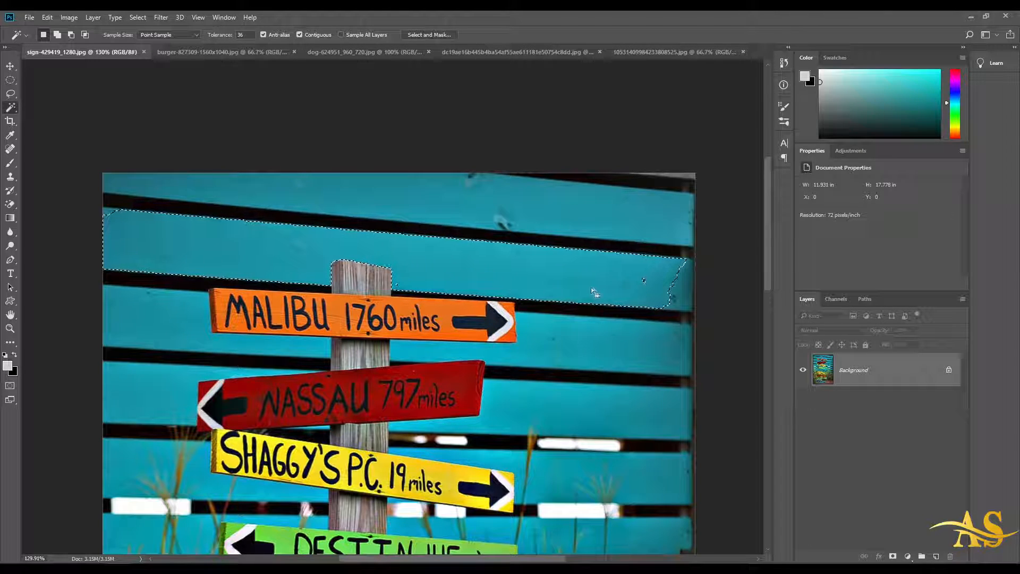
{"action": "left_click", "coordinate": [686, 293], "text": "alt"}
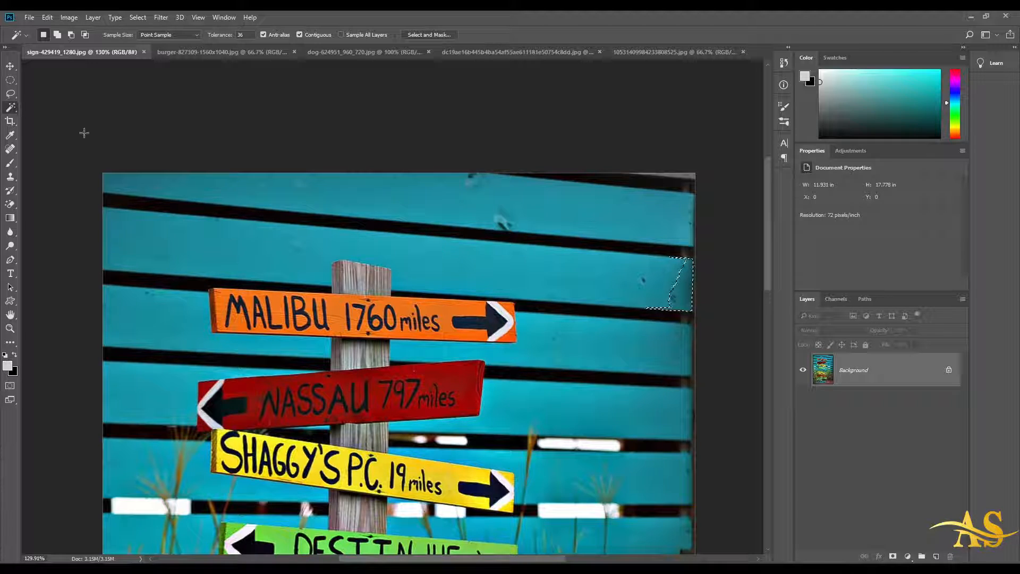
Switch the Magic Wand to adding and extend the selection to the whole plank and the topmost plank, including its left corner
{"action": "left_click", "coordinate": [58, 36]}
{"action": "left_click", "coordinate": [154, 247]}
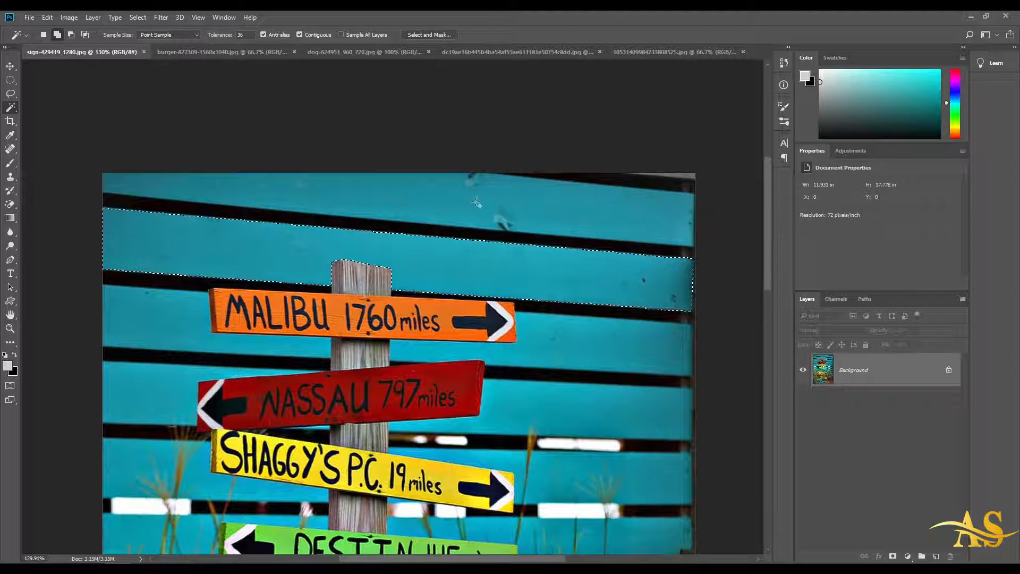
{"action": "left_click", "coordinate": [385, 198]}
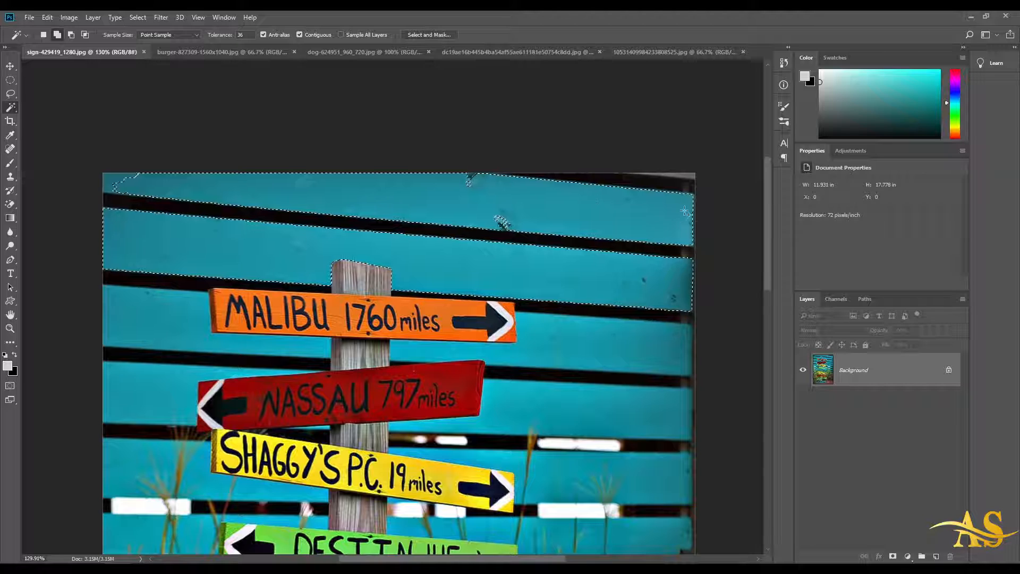
{"action": "left_click", "coordinate": [110, 183]}
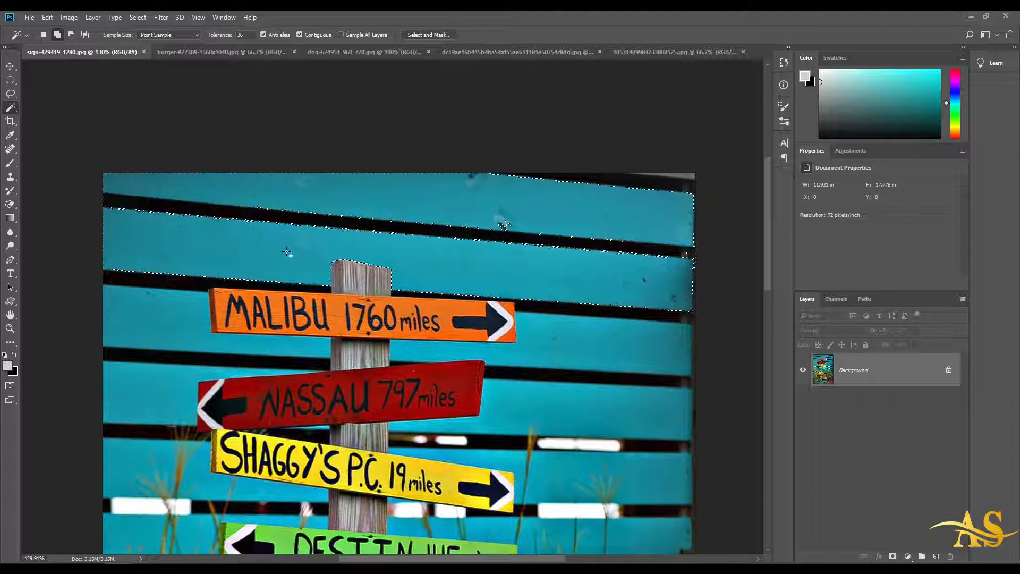
{"action": "left_click", "coordinate": [504, 229]}
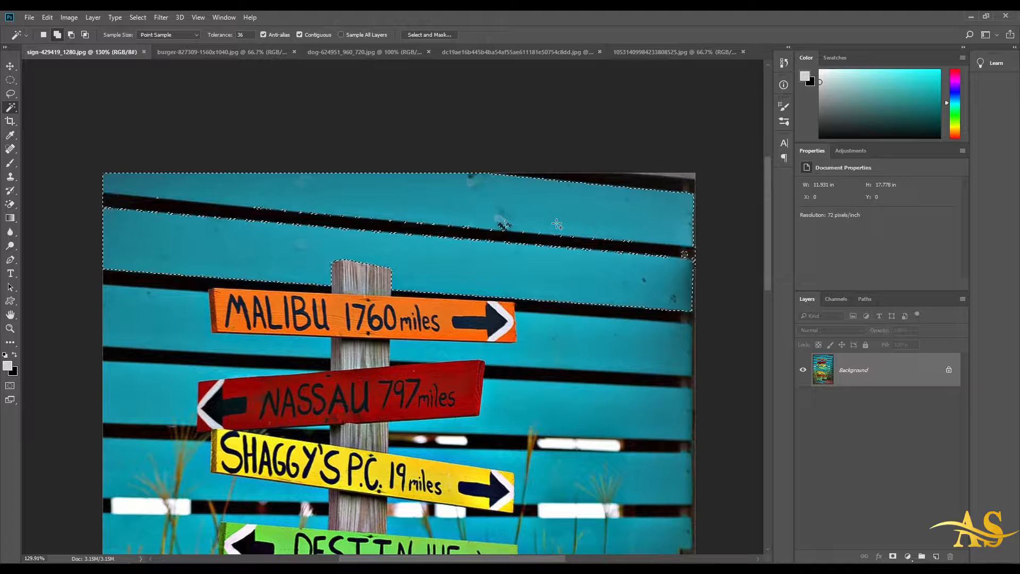
{"action": "left_click", "coordinate": [541, 234], "text": "alt"}
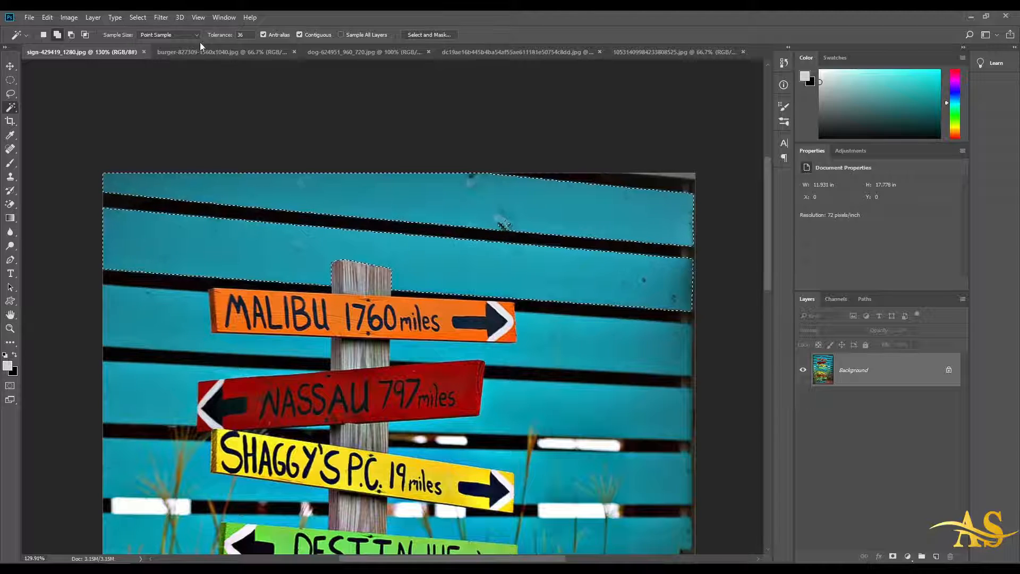
Try extending the selection from the dark gap between the upper planks at tolerance 58, and reduce the tolerance to 44
{"action": "left_click_drag", "start_coordinate": [228, 39], "coordinate": [229, 39]}
{"action": "left_click", "coordinate": [484, 231]}
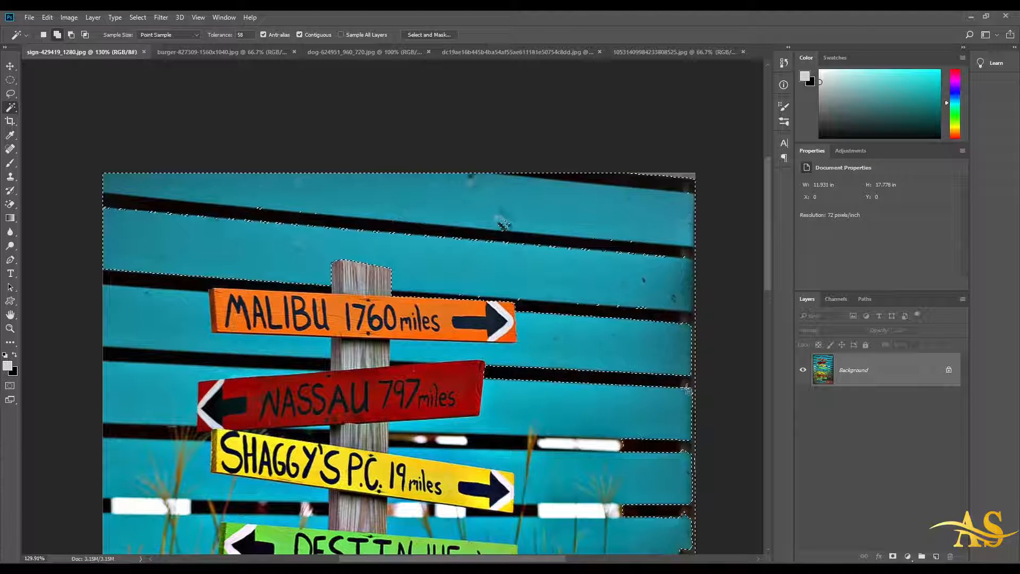
{"action": "left_click", "coordinate": [531, 273]}
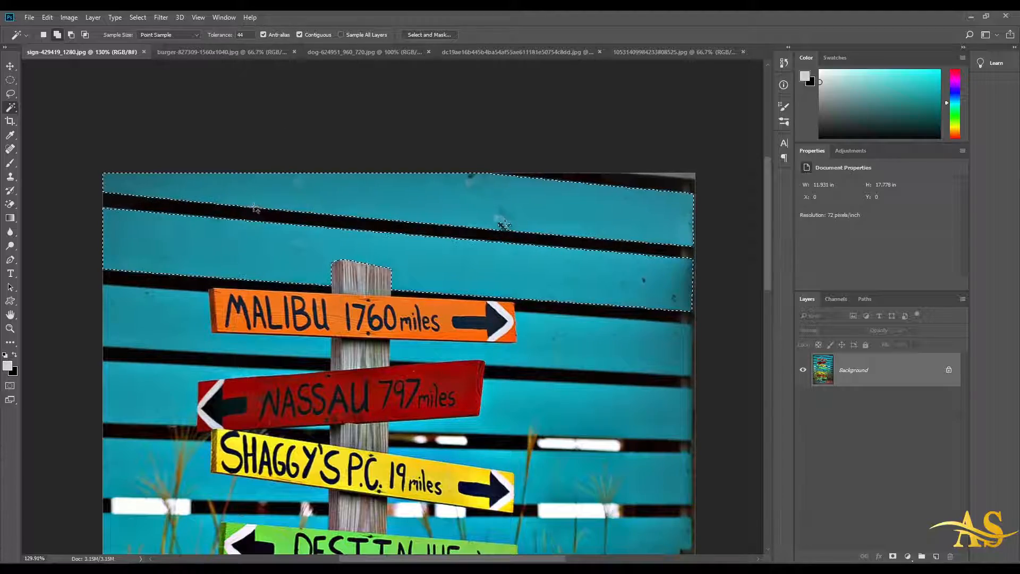
Examine the plank selection's edge along the dark gap at pixel level, and clear the selection
{"action": "scroll", "coordinate": [261, 208], "scroll_direction": "up", "scroll_amount": 6}
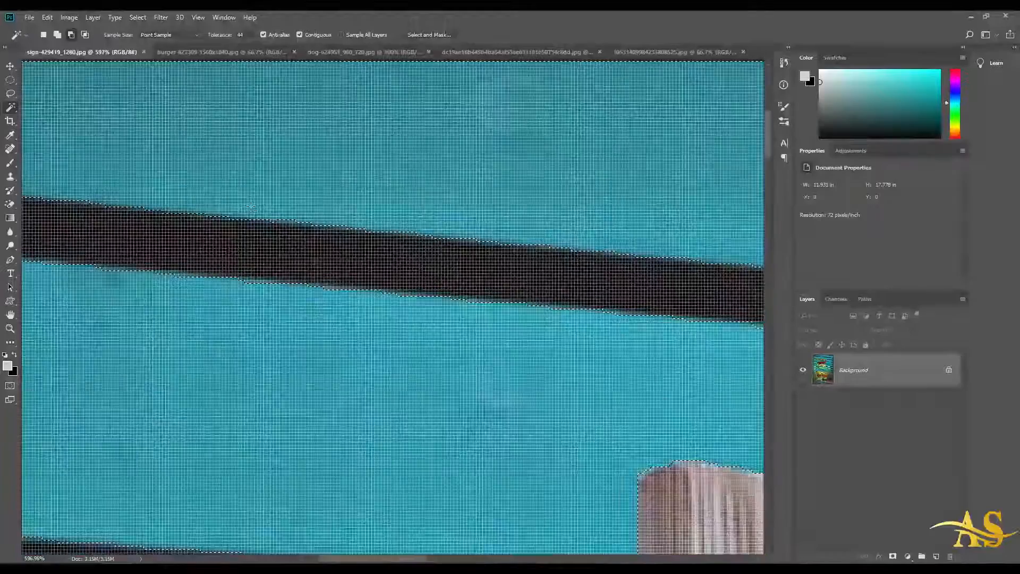
{"action": "scroll", "coordinate": [252, 207], "scroll_direction": "up", "scroll_amount": 3}
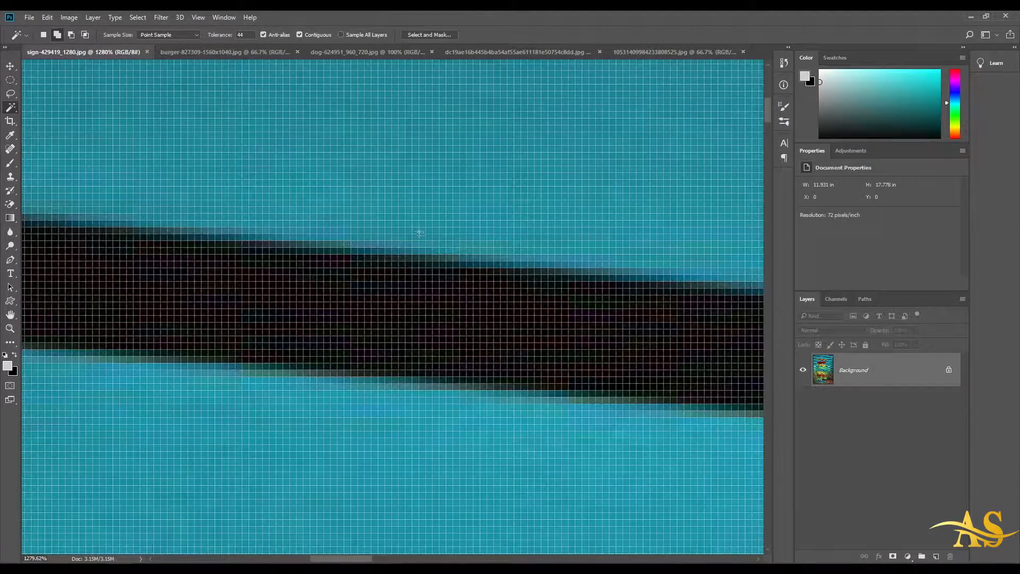
{"action": "key", "text": "ctrl+d"}
Select the plank below the dark gap at tolerance 44, inspect its edge up close, and deselect it
{"action": "scroll", "coordinate": [418, 231], "scroll_direction": "down", "scroll_amount": 1}
{"action": "scroll", "coordinate": [419, 230], "scroll_direction": "down", "scroll_amount": 4}
{"action": "left_click", "coordinate": [313, 299]}
{"action": "scroll", "coordinate": [287, 250], "scroll_direction": "up", "scroll_amount": 3}
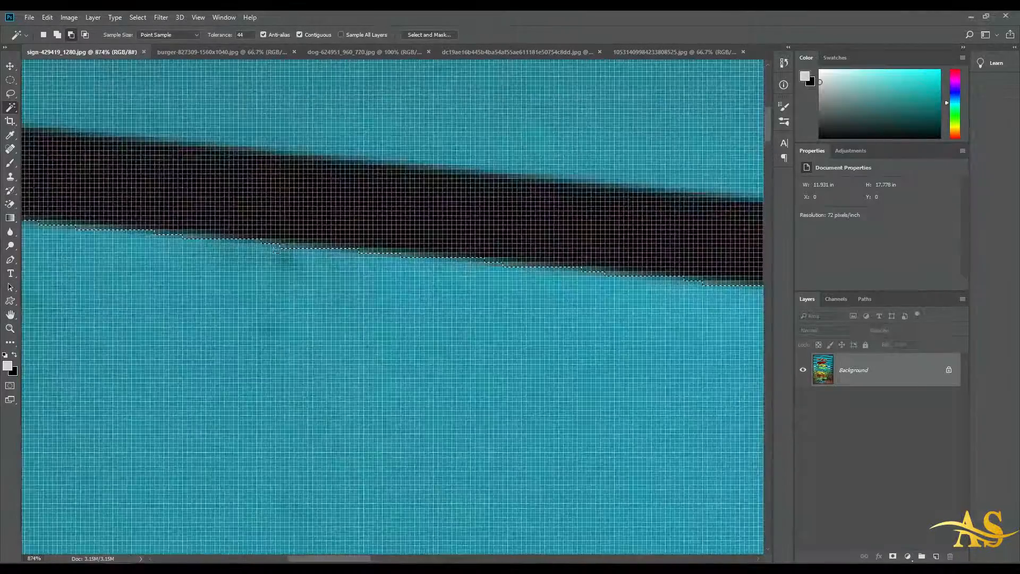
{"action": "key", "text": "ctrl+d"}
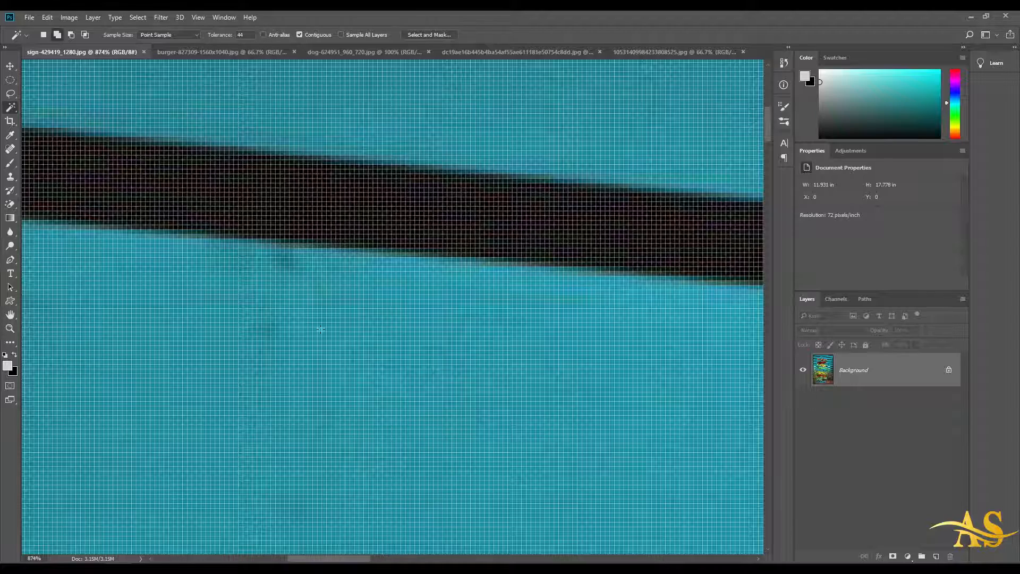
Toggle off anti-aliasing for the Magic Wand to compare the plank's selection edge, and clear the selection
{"action": "left_click", "coordinate": [400, 258]}
{"action": "left_click", "coordinate": [263, 35]}
{"action": "key", "text": "ctrl+d"}
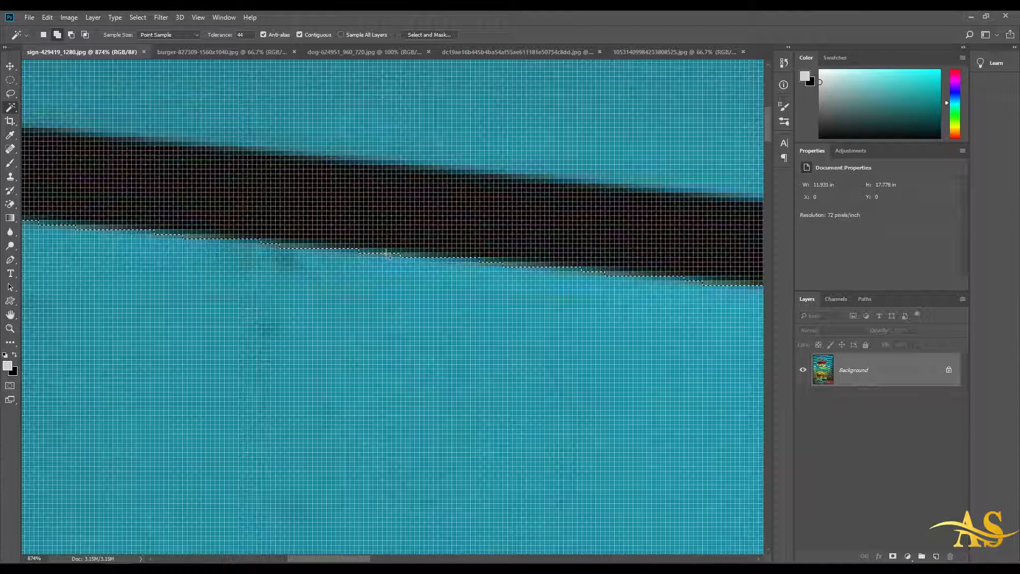
{"action": "key", "text": "ctrl+d"}
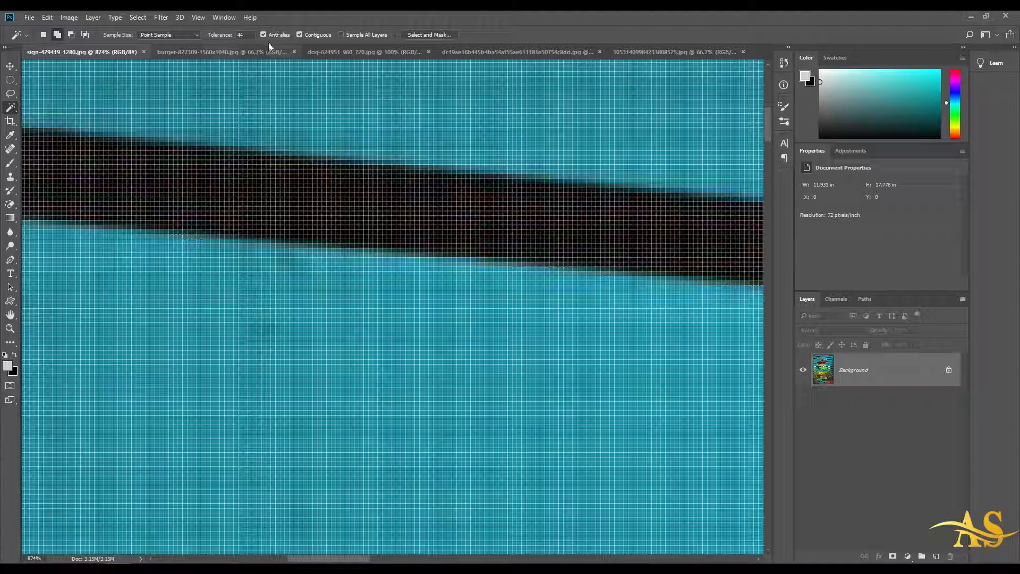
Turn anti-aliasing back on, reselect the plank to check its edge, and clear the selection
{"action": "left_click", "coordinate": [263, 35]}
{"action": "left_click", "coordinate": [372, 257]}
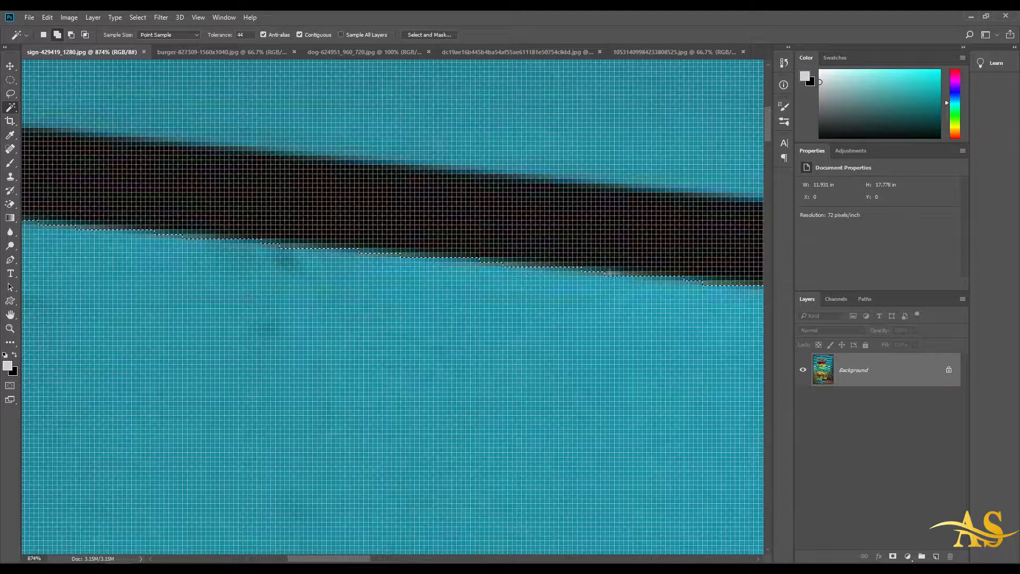
{"action": "scroll", "coordinate": [530, 265], "scroll_direction": "down", "scroll_amount": 4}
{"action": "scroll", "coordinate": [529, 266], "scroll_direction": "up", "scroll_amount": 2}
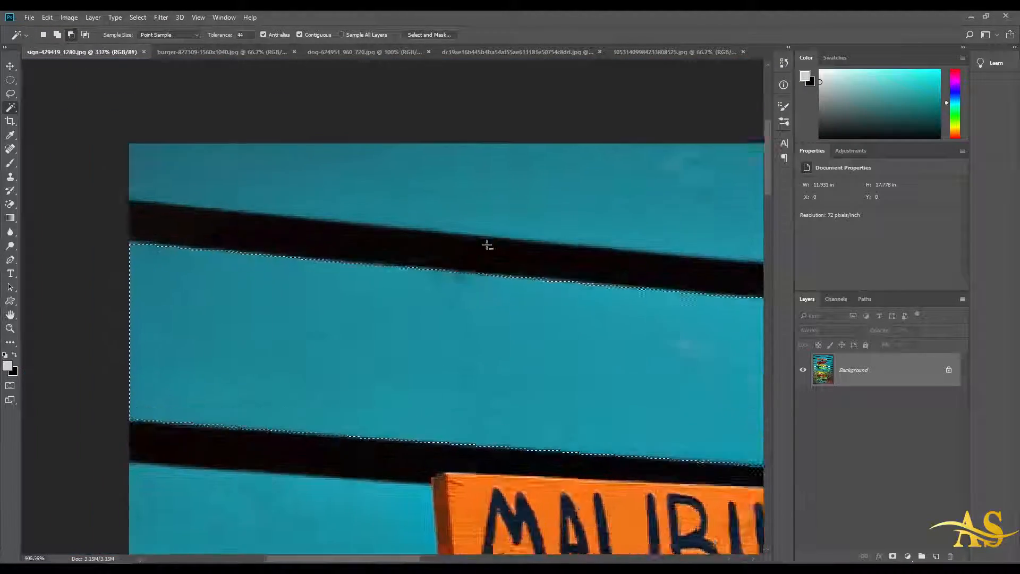
{"action": "left_click_drag", "start_coordinate": [530, 291], "coordinate": [394, 294]}
{"action": "key", "text": "ctrl+d"}
Select the orange face of the Malibu sign with the Magic Wand
{"action": "scroll", "coordinate": [371, 295], "scroll_direction": "down", "scroll_amount": 5}
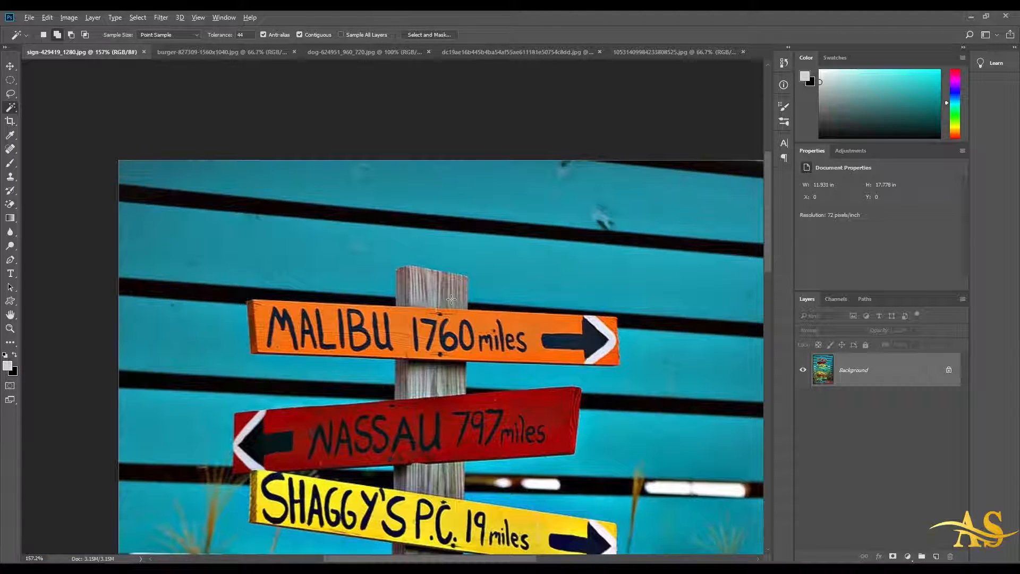
{"action": "scroll", "coordinate": [467, 308], "scroll_direction": "up", "scroll_amount": 2}
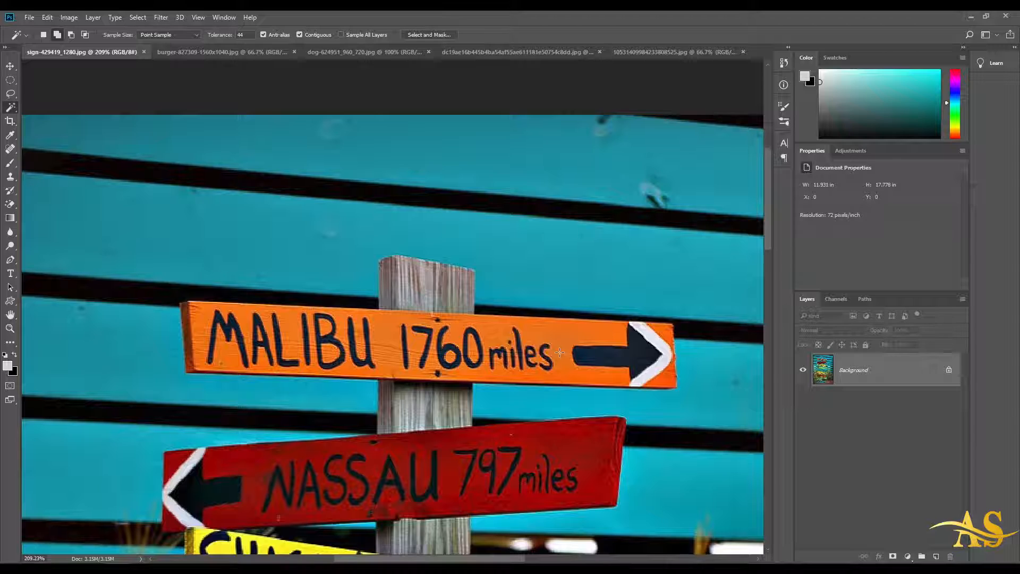
{"action": "scroll", "coordinate": [340, 317], "scroll_direction": "up", "scroll_amount": 3}
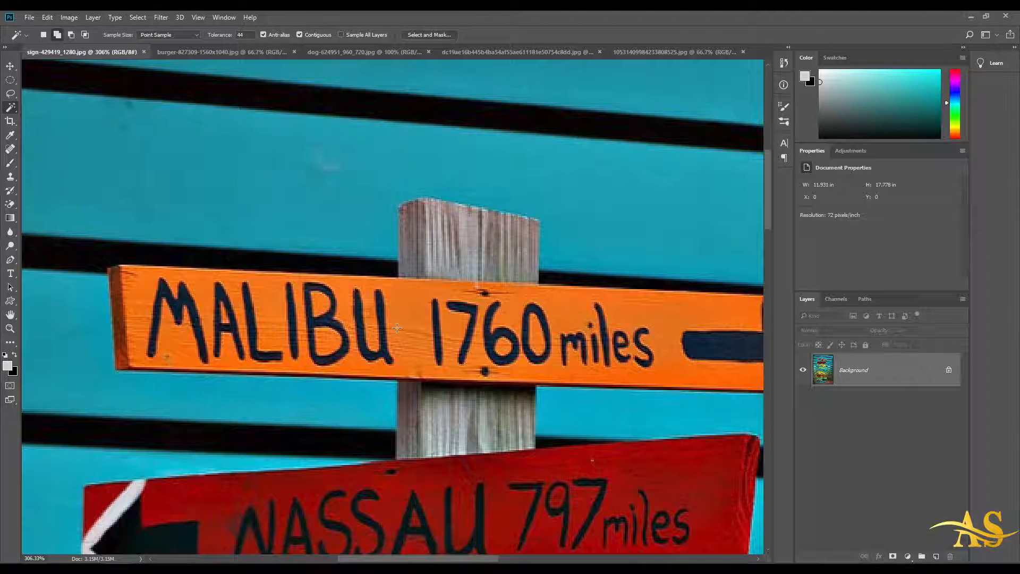
{"action": "left_click", "coordinate": [427, 376]}
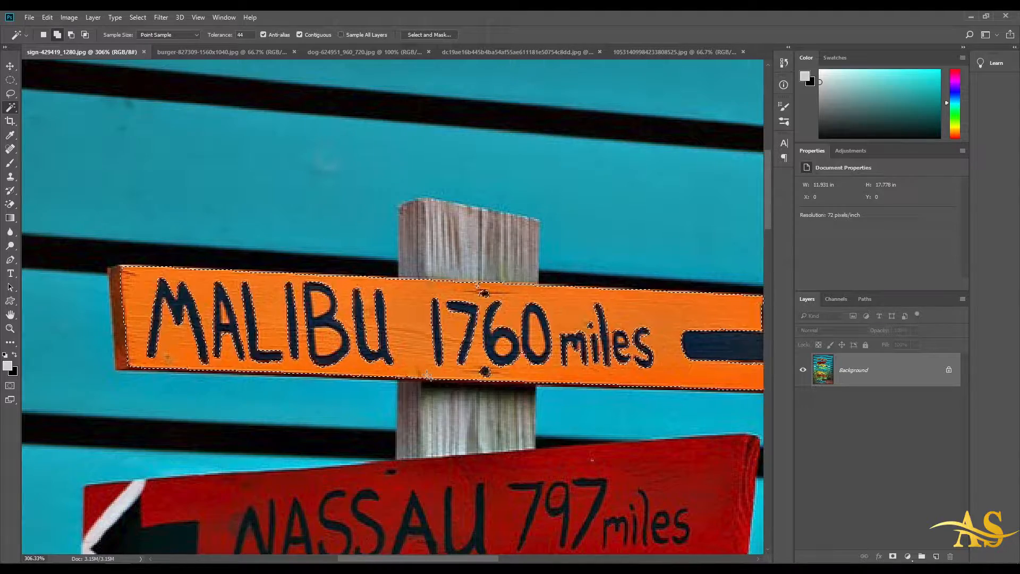
Examine the orange sign's selection outline along its ends, edges and lettering
{"action": "scroll", "coordinate": [106, 367], "scroll_direction": "up", "scroll_amount": 1}
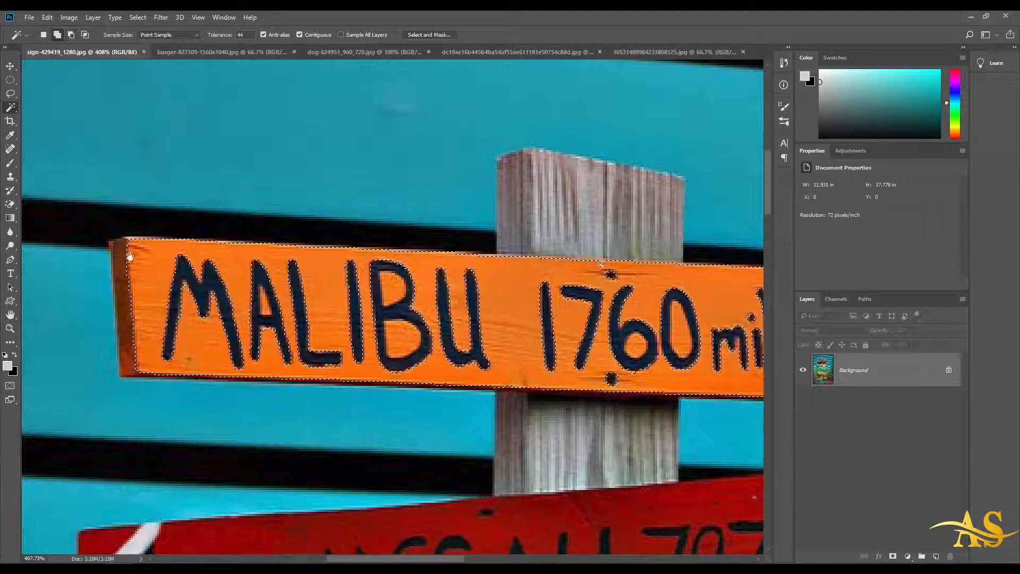
{"action": "left_click_drag", "start_coordinate": [278, 284], "coordinate": [220, 294]}
{"action": "scroll", "coordinate": [423, 289], "scroll_direction": "right", "scroll_amount": 6}
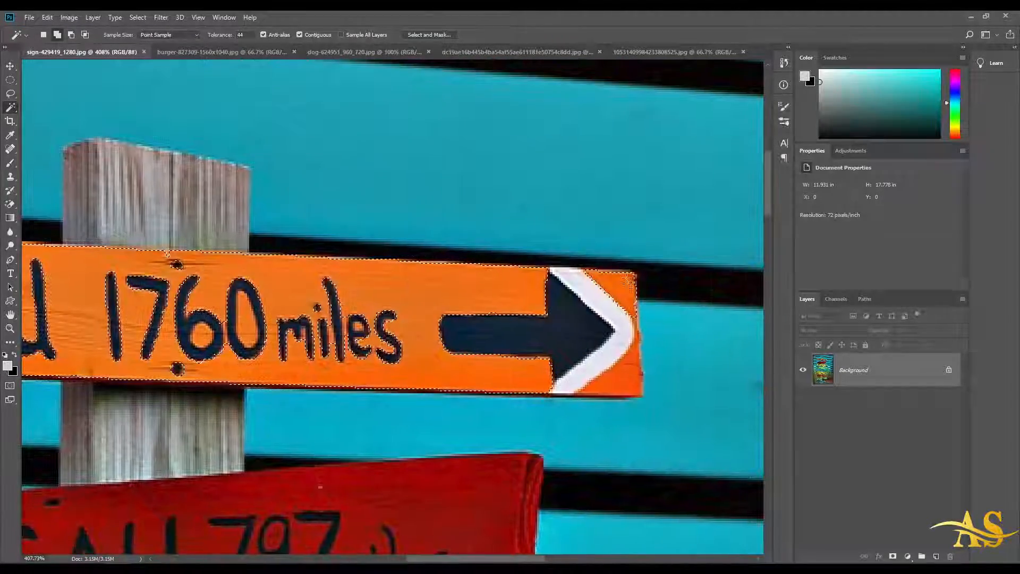
{"action": "scroll", "coordinate": [520, 335], "scroll_direction": "left", "scroll_amount": 4}
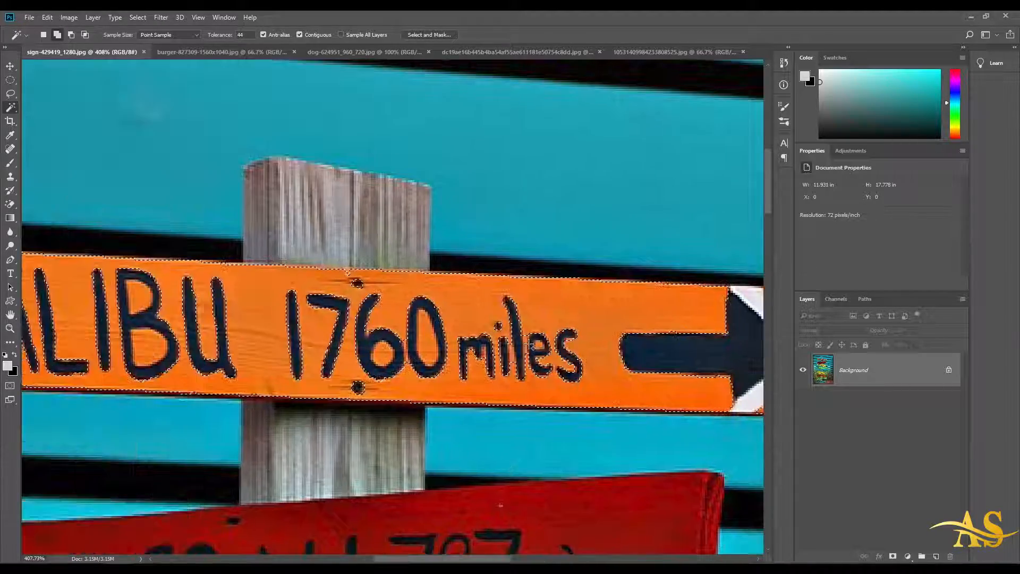
{"action": "scroll", "coordinate": [520, 335], "scroll_direction": "up", "scroll_amount": 1}
{"action": "scroll", "coordinate": [446, 353], "scroll_direction": "down", "scroll_amount": 1}
{"action": "scroll", "coordinate": [445, 354], "scroll_direction": "left", "scroll_amount": 6}
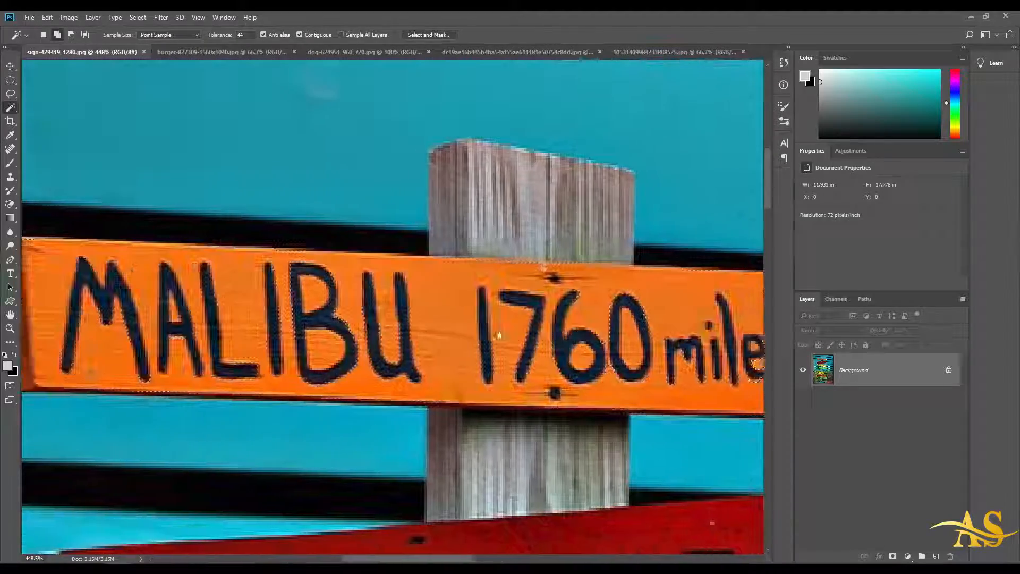
{"action": "scroll", "coordinate": [484, 332], "scroll_direction": "left", "scroll_amount": 2}
{"action": "scroll", "coordinate": [367, 306], "scroll_direction": "up", "scroll_amount": 1}
{"action": "left_click", "coordinate": [314, 414]}
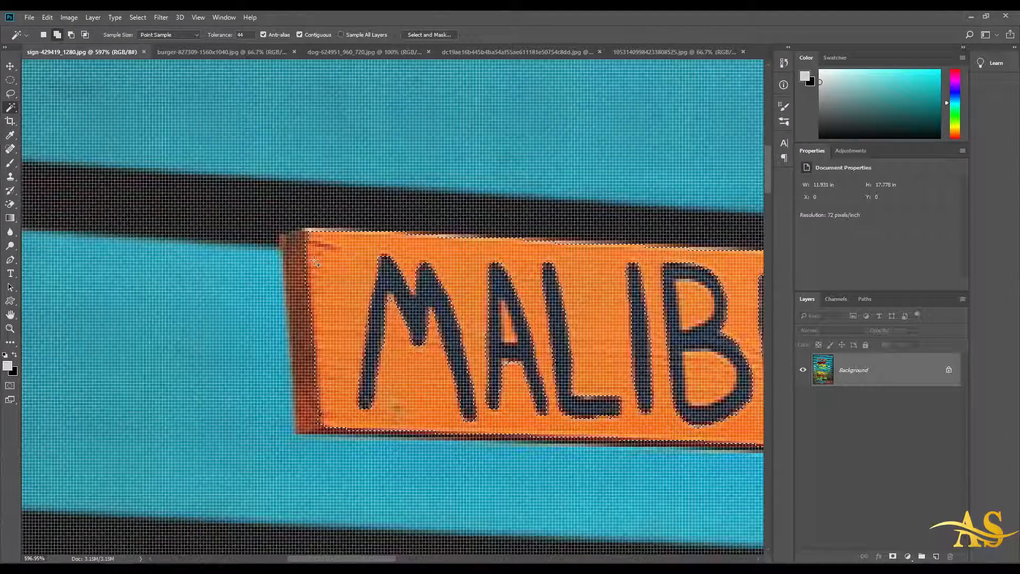
{"action": "scroll", "coordinate": [392, 405], "scroll_direction": "down", "scroll_amount": 1}
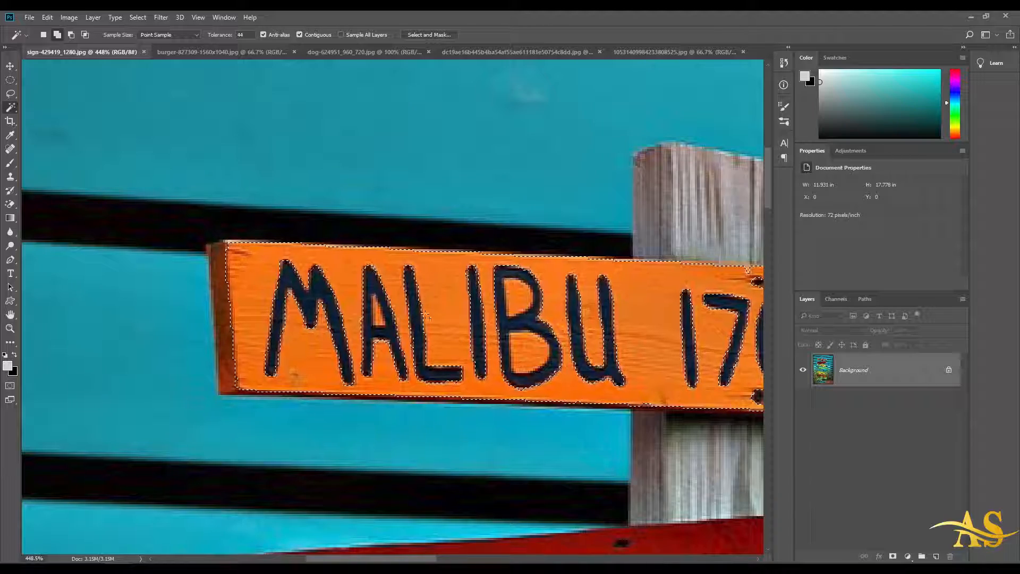
{"action": "left_click_drag", "start_coordinate": [423, 317], "coordinate": [371, 303]}
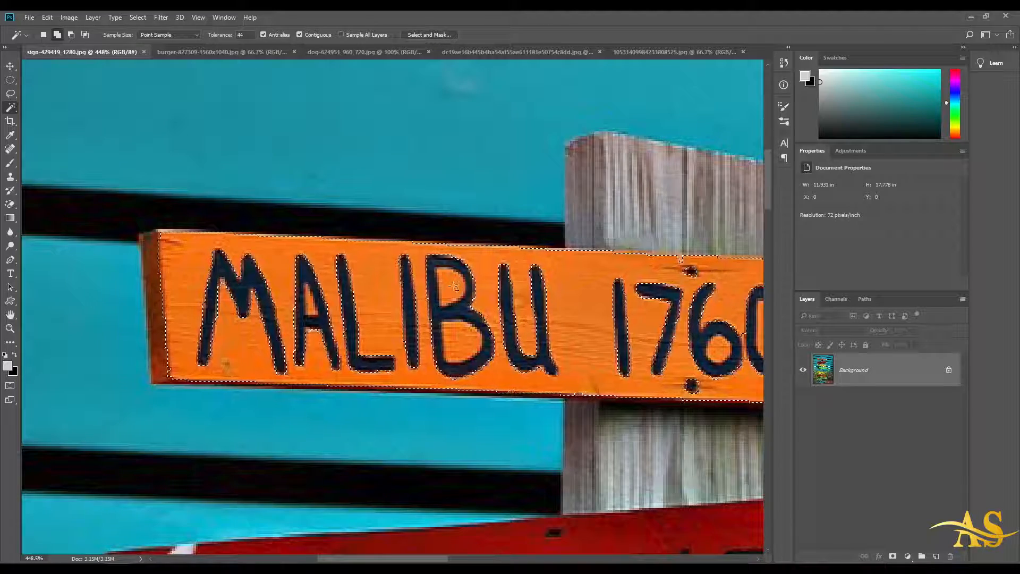
{"action": "left_click_drag", "start_coordinate": [454, 333], "coordinate": [337, 319]}
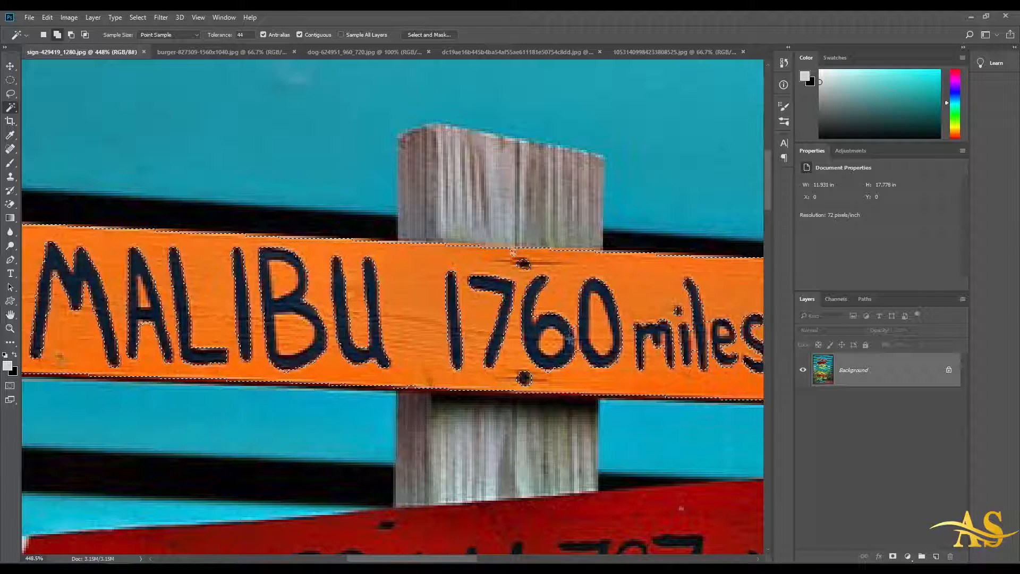
Inspect the Malibu sign's selection outline from the lettering across to the arrow end, and clear the selection
{"action": "left_click_drag", "start_coordinate": [553, 344], "coordinate": [485, 287]}
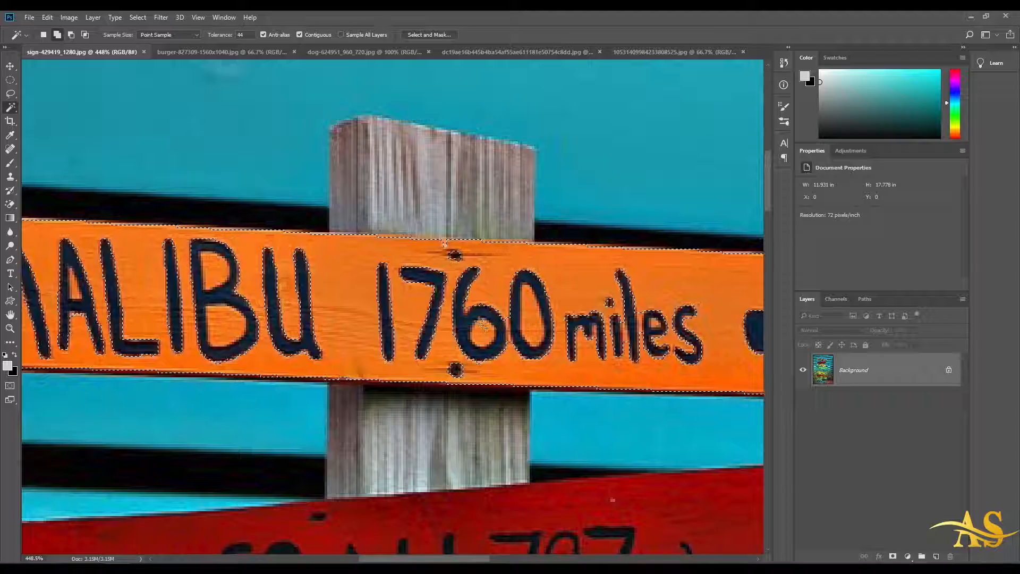
{"action": "left_click_drag", "start_coordinate": [548, 309], "coordinate": [468, 301]}
{"action": "left_click_drag", "start_coordinate": [581, 292], "coordinate": [501, 283]}
{"action": "scroll", "coordinate": [462, 292], "scroll_direction": "down", "scroll_amount": 3}
{"action": "left_click_drag", "start_coordinate": [607, 306], "coordinate": [508, 324]}
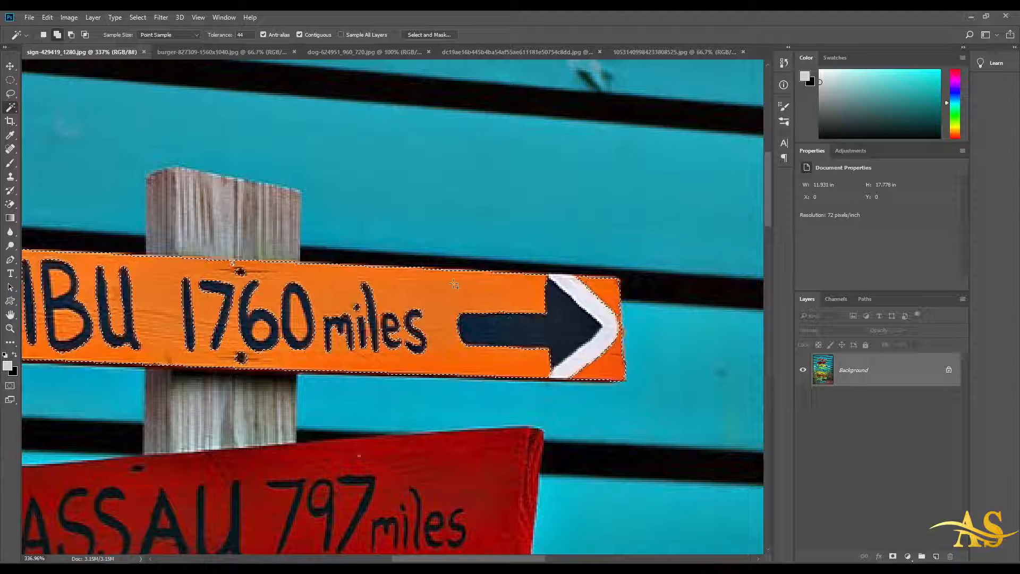
{"action": "left_click_drag", "start_coordinate": [298, 271], "coordinate": [412, 298]}
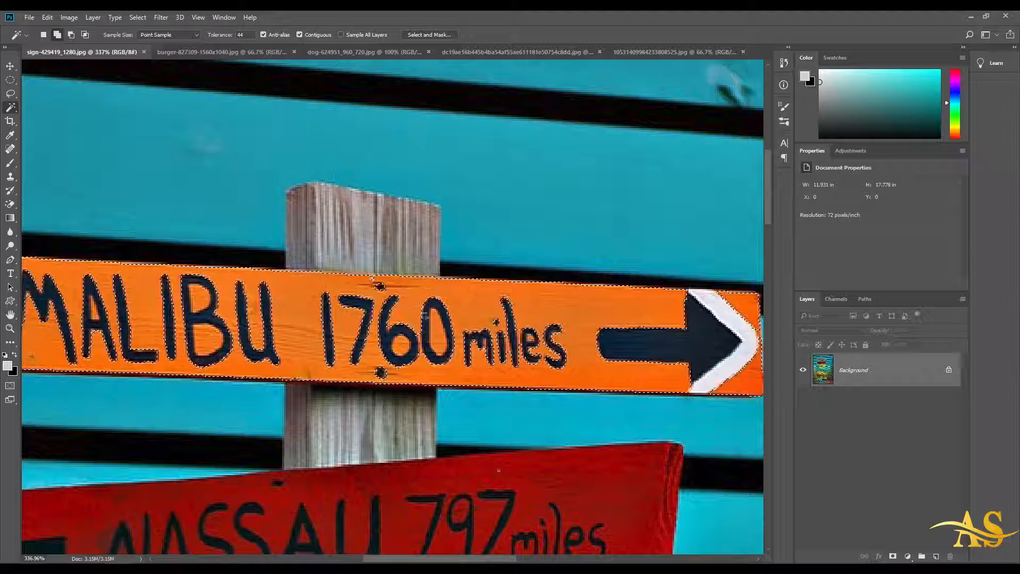
{"action": "left_click_drag", "start_coordinate": [317, 290], "coordinate": [153, 295]}
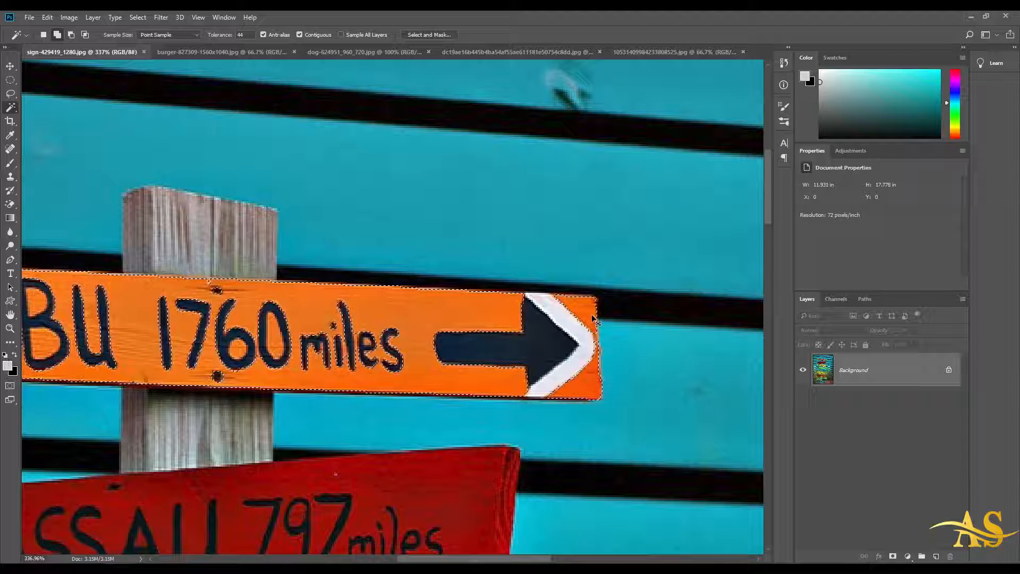
{"action": "key", "text": "ctrl+d"}
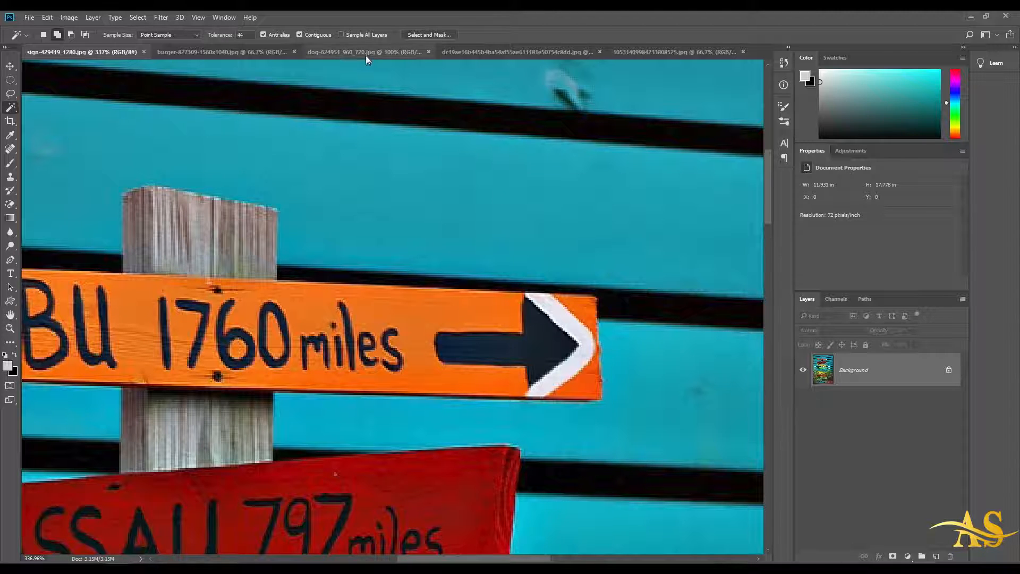
Turn off Contiguous for the Magic Wand, select the Malibu sign's orange color, and check the enclosed letter areas
{"action": "left_click", "coordinate": [299, 35]}
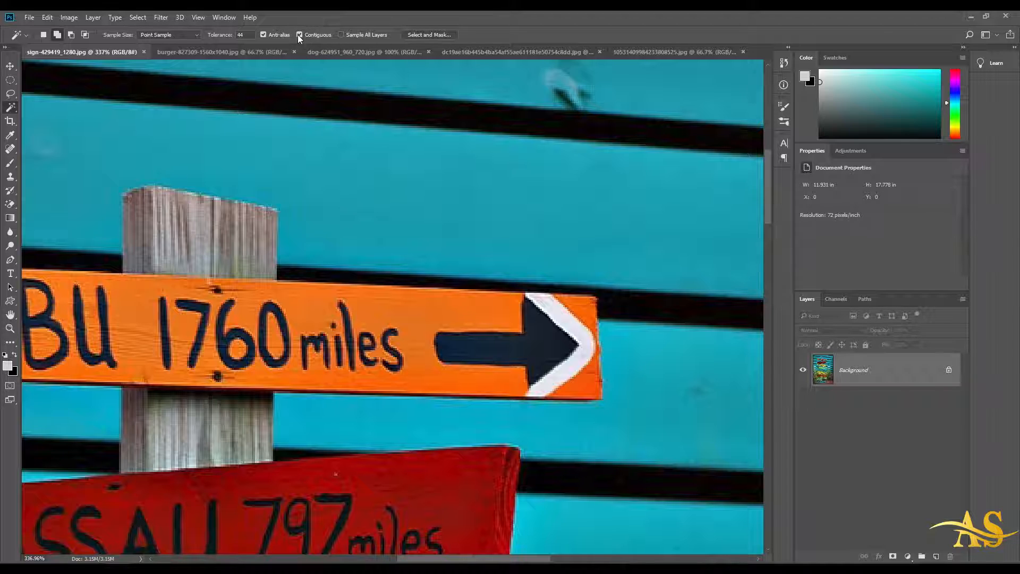
{"action": "left_click_drag", "start_coordinate": [508, 211], "coordinate": [507, 158]}
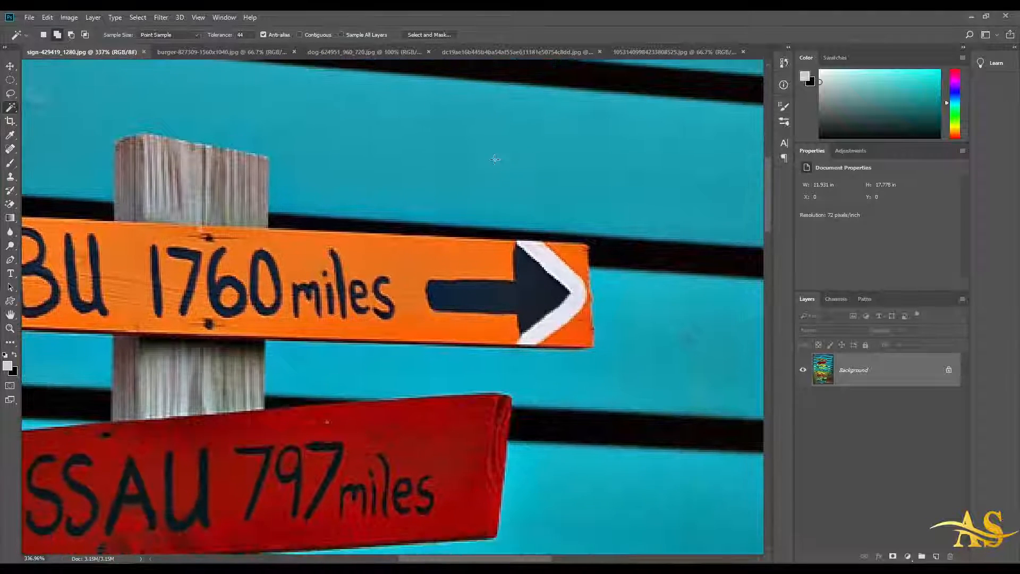
{"action": "left_click", "coordinate": [417, 245]}
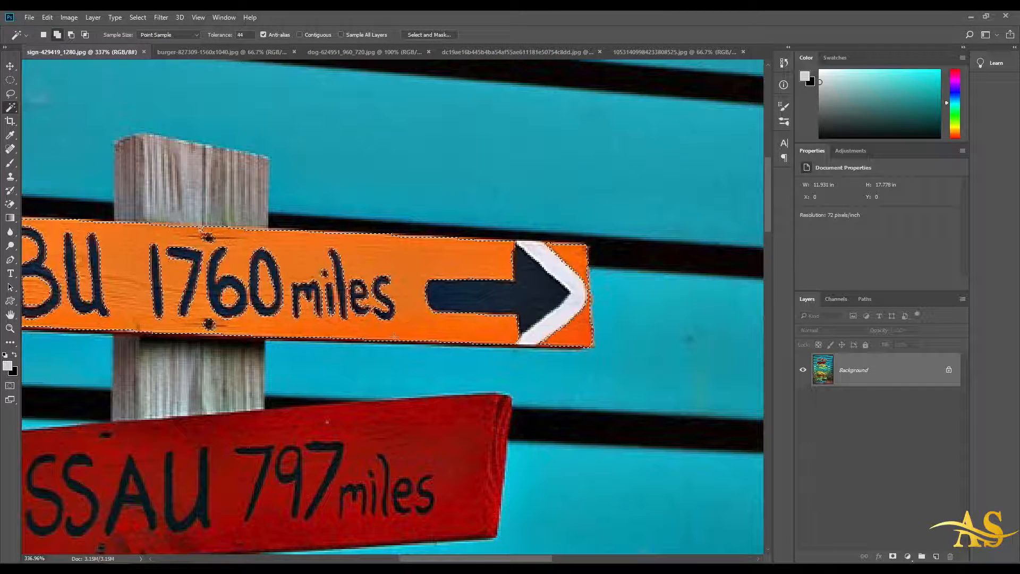
{"action": "left_click_drag", "start_coordinate": [259, 255], "coordinate": [423, 254]}
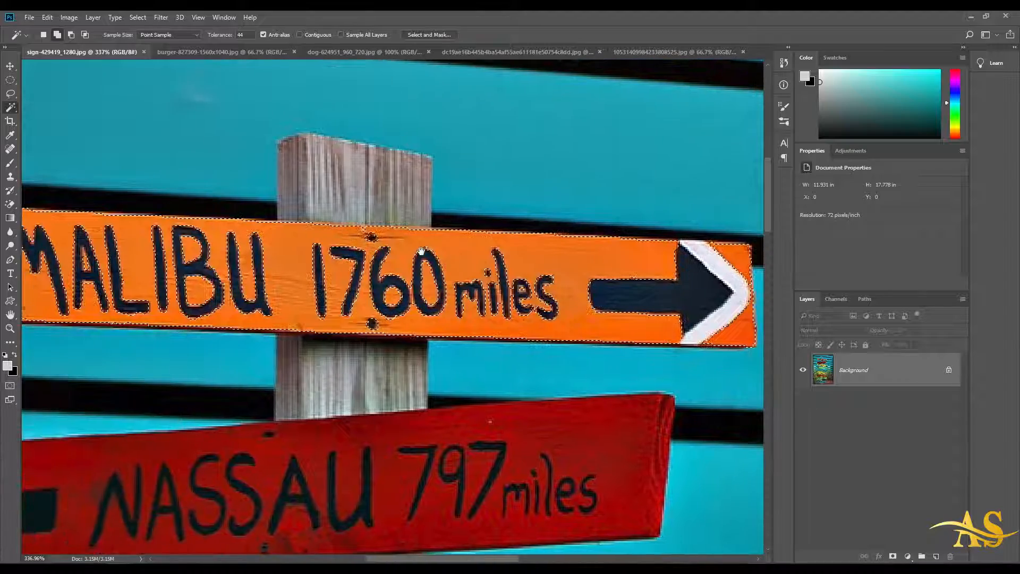
{"action": "mouse_move", "coordinate": [297, 242]}
{"action": "left_mouse_down"}
{"action": "mouse_move", "coordinate": [516, 268]}
{"action": "mouse_move", "coordinate": [611, 261]}
{"action": "mouse_move", "coordinate": [297, 248]}
{"action": "left_mouse_up"}
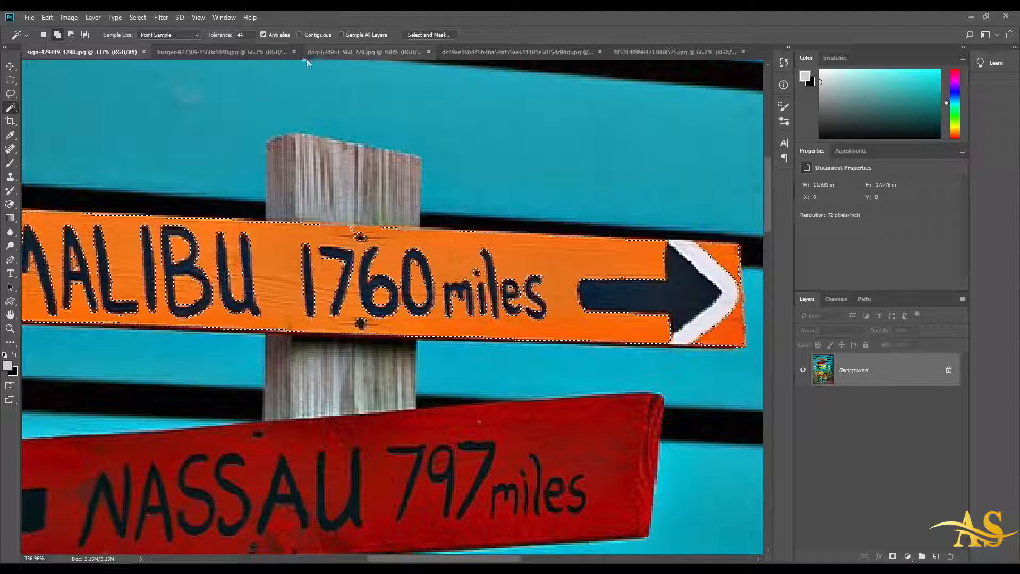
{"action": "scroll", "coordinate": [372, 284], "scroll_direction": "down", "scroll_amount": 1}
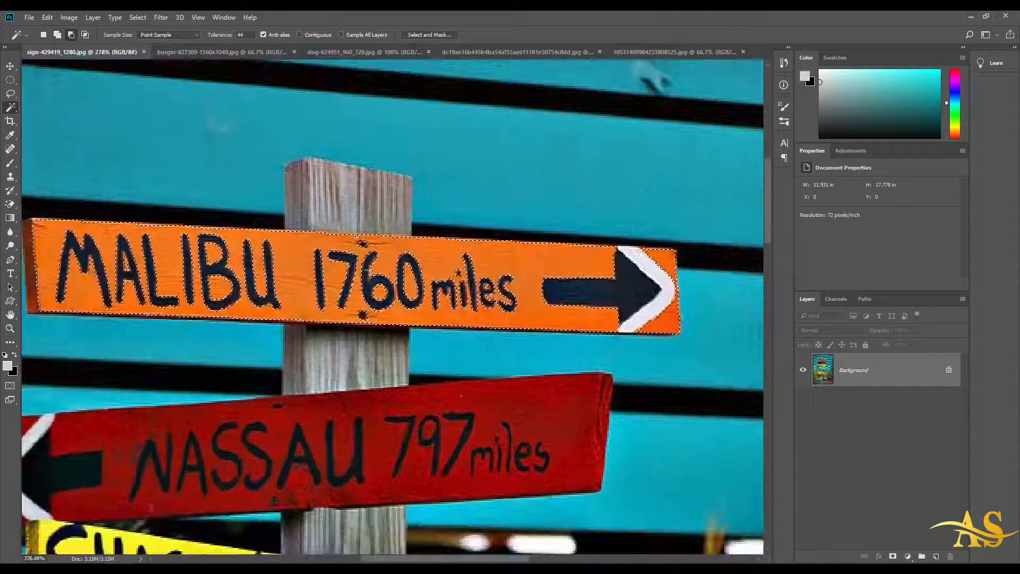
{"action": "left_click_drag", "start_coordinate": [359, 182], "coordinate": [397, 192]}
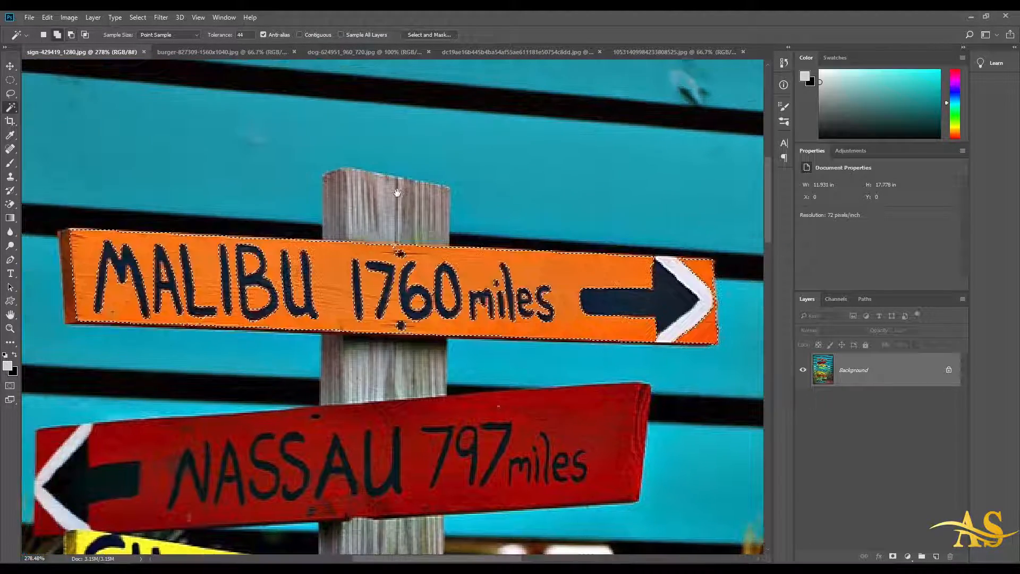
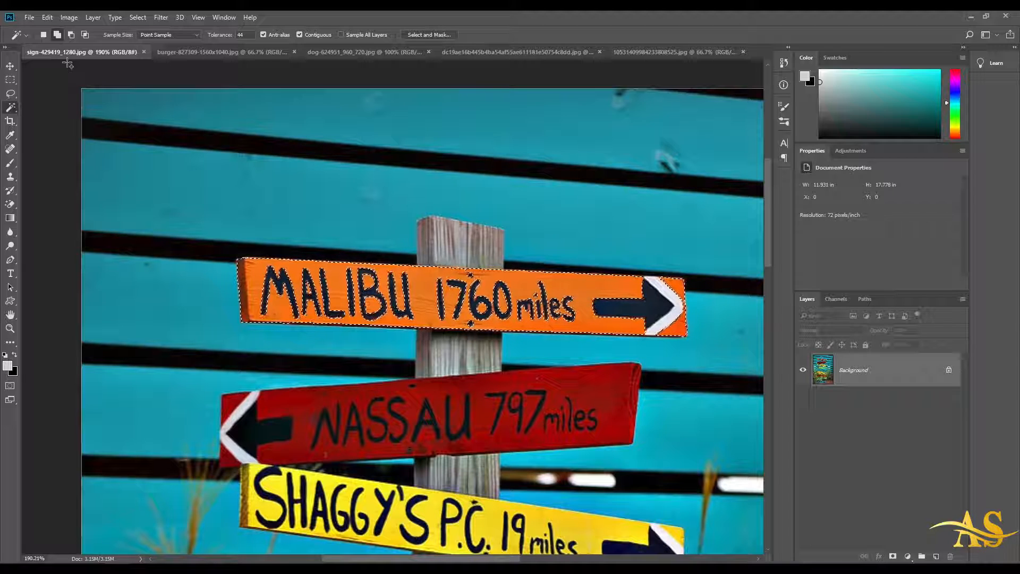
Open a Hue/Saturation adjustment for the selected orange sign and shift its hue to a negative value
{"action": "left_click", "coordinate": [71, 18]}
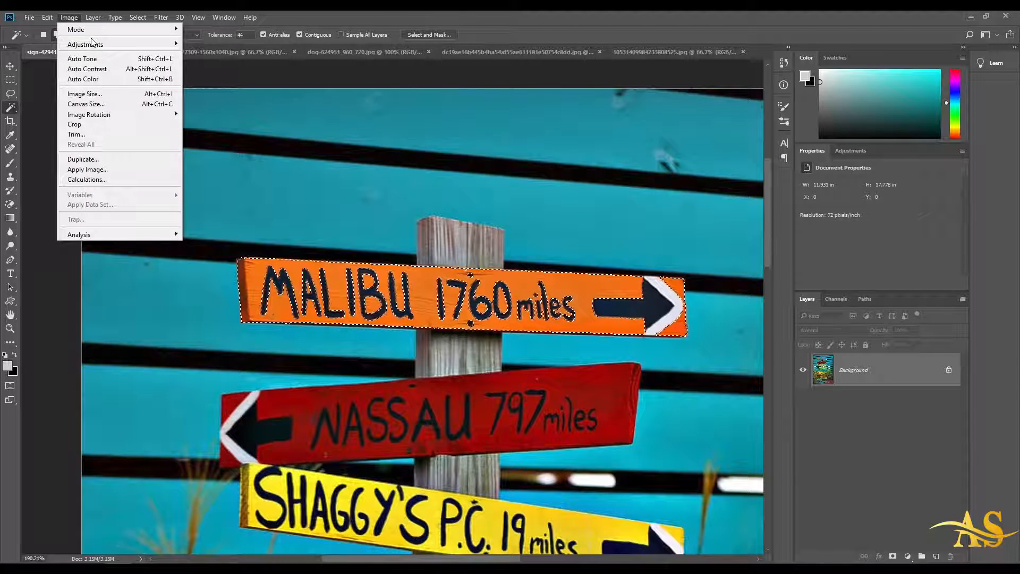
{"action": "mouse_move", "coordinate": [92, 44]}
{"action": "left_click", "coordinate": [271, 101]}
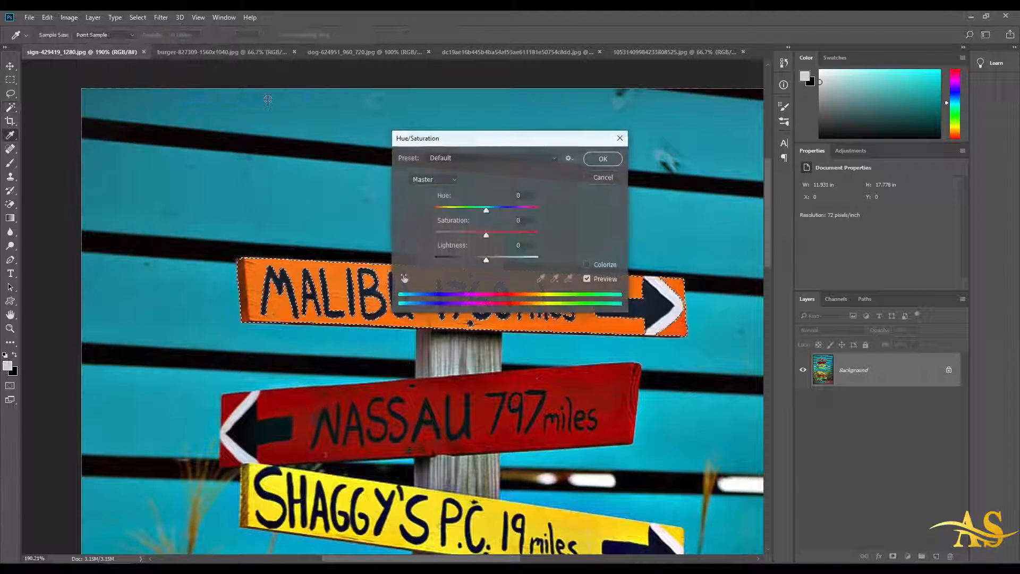
{"action": "left_click_drag", "start_coordinate": [489, 138], "coordinate": [721, 93]}
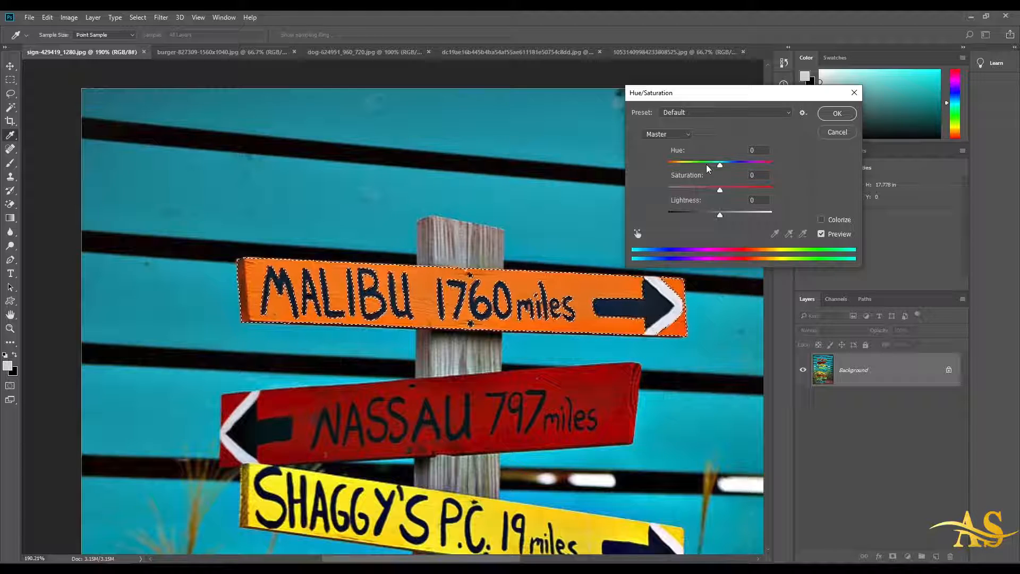
{"action": "left_click_drag", "start_coordinate": [720, 165], "coordinate": [702, 168]}
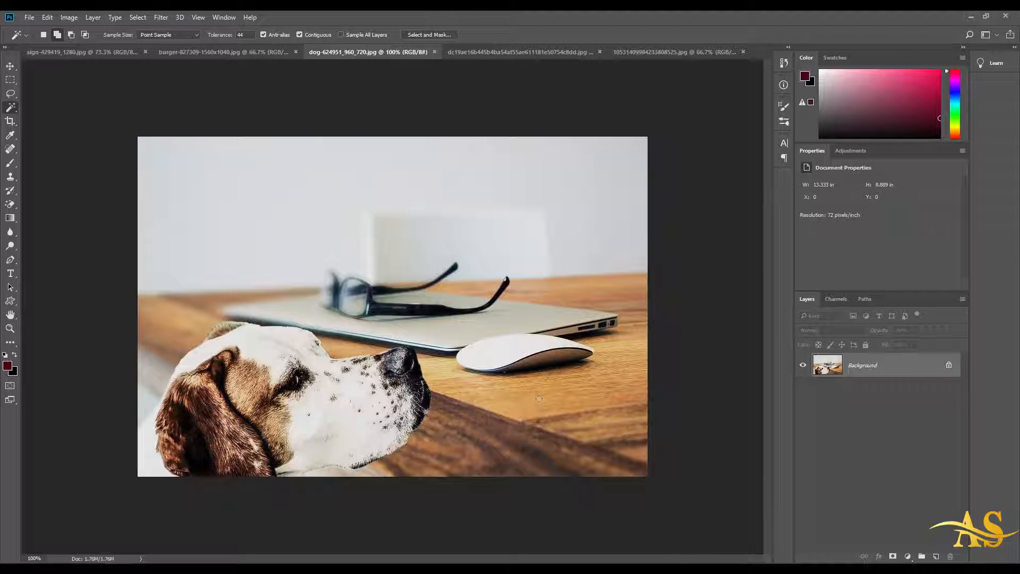
Copy the selected burger from the burger photo into the dog photo as a new layer
{"action": "left_click", "coordinate": [230, 52]}
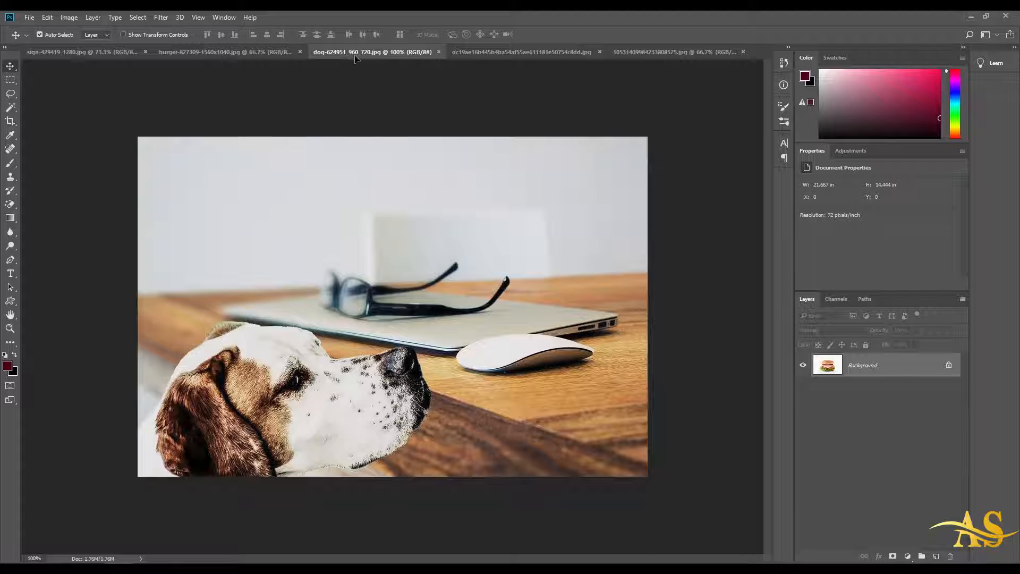
{"action": "left_click_drag", "start_coordinate": [372, 53], "coordinate": [455, 267]}
{"action": "left_click", "coordinate": [223, 52]}
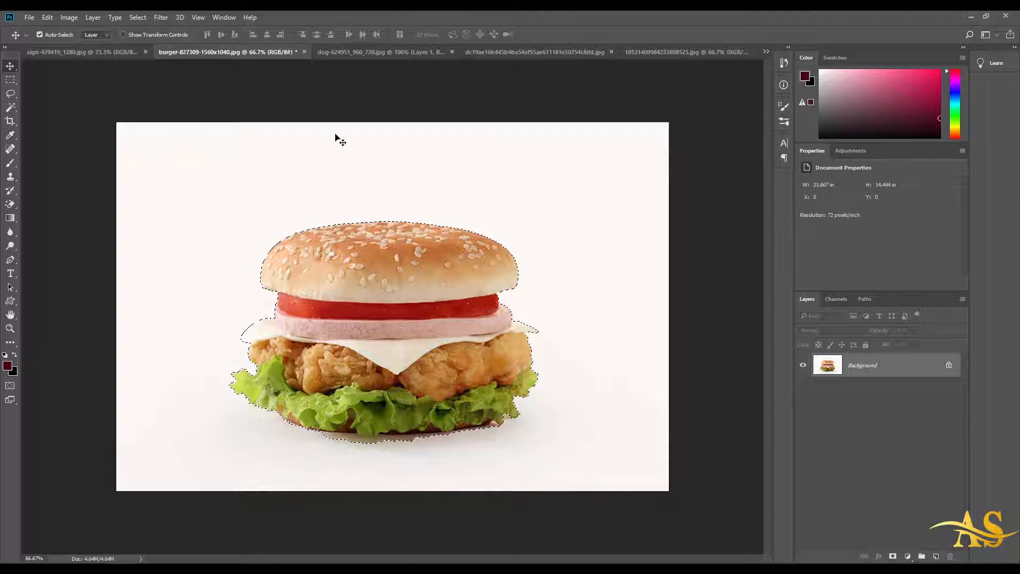
{"action": "left_click", "coordinate": [364, 52]}
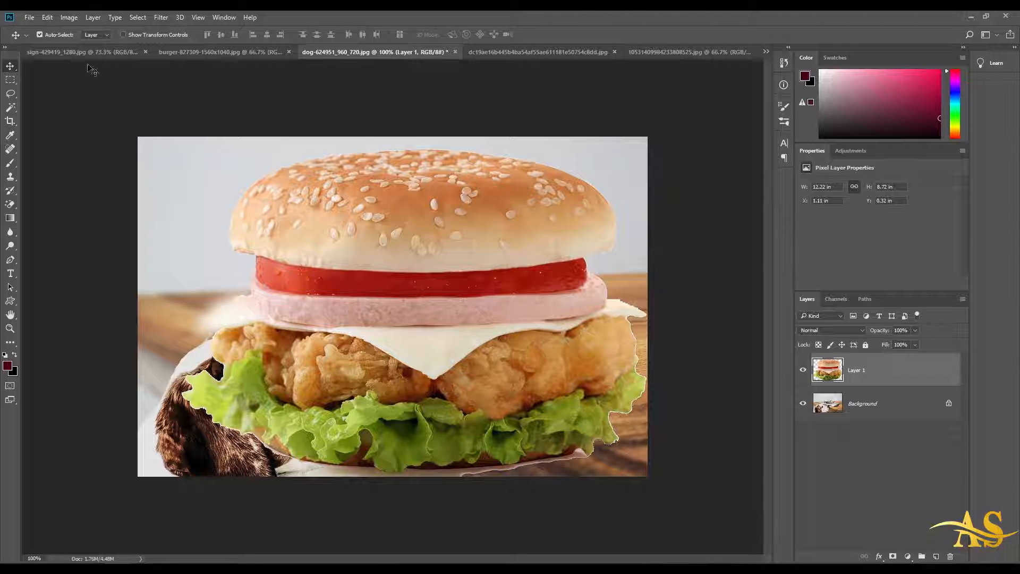
Scale the burger layer to about 43.5% with Free Transform and place it on the desk in front of the dog's nose
{"action": "left_click", "coordinate": [47, 17]}
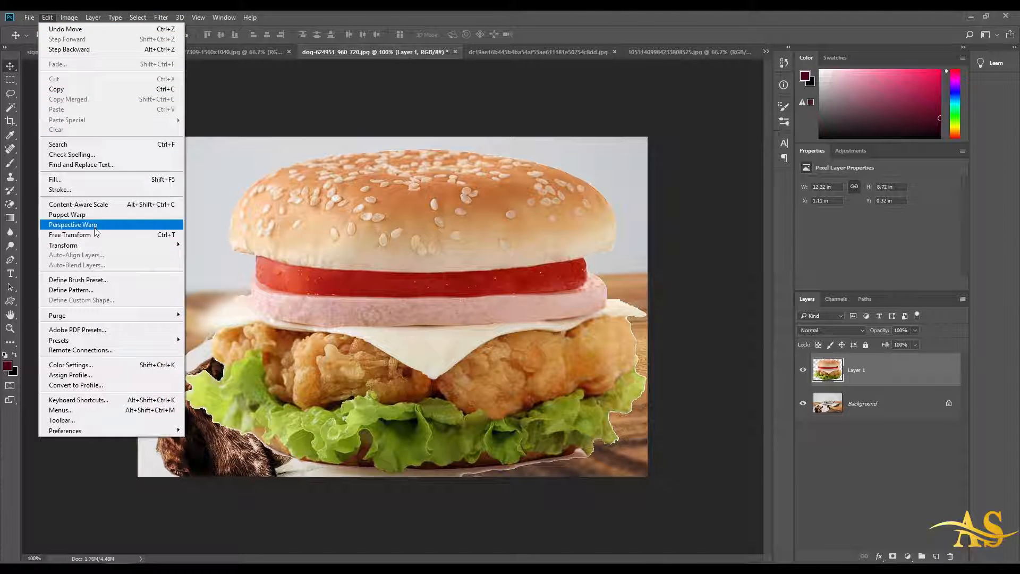
{"action": "left_click", "coordinate": [96, 239]}
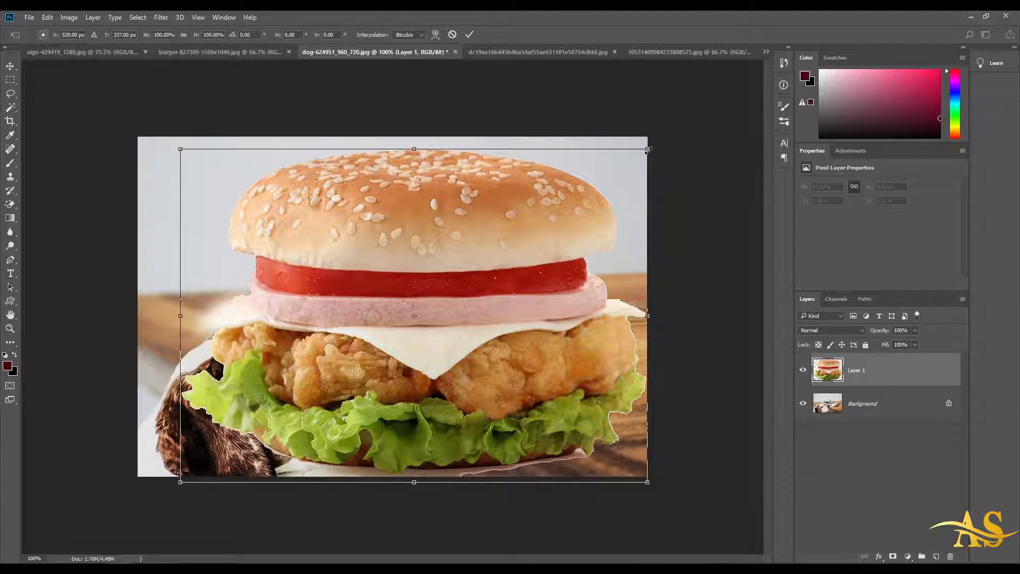
{"action": "left_click_drag", "start_coordinate": [647, 150], "coordinate": [350, 361]}
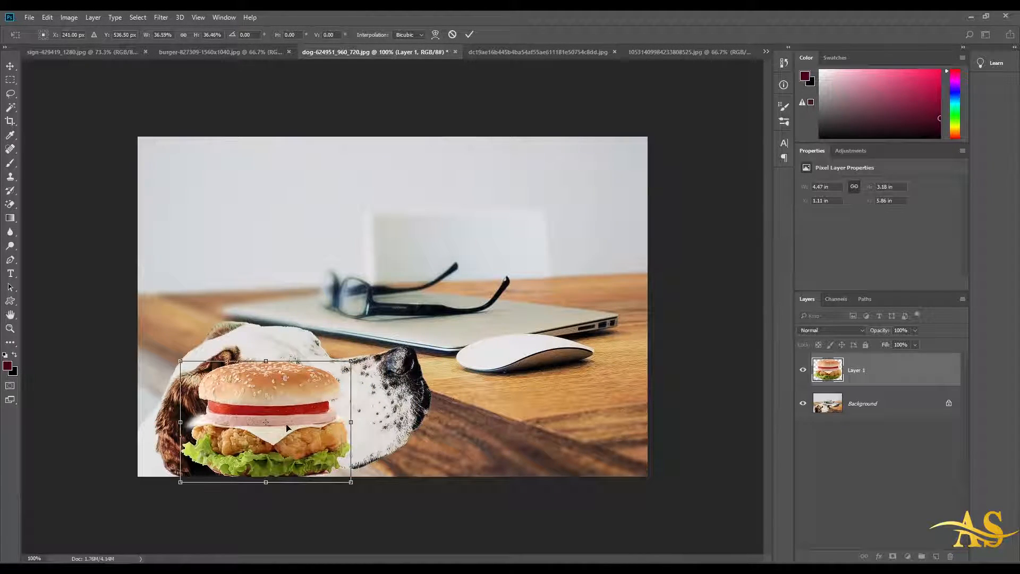
{"action": "left_click_drag", "start_coordinate": [287, 428], "coordinate": [578, 363]}
{"action": "left_click_drag", "start_coordinate": [642, 296], "coordinate": [674, 272]}
{"action": "left_click_drag", "start_coordinate": [611, 322], "coordinate": [575, 307]}
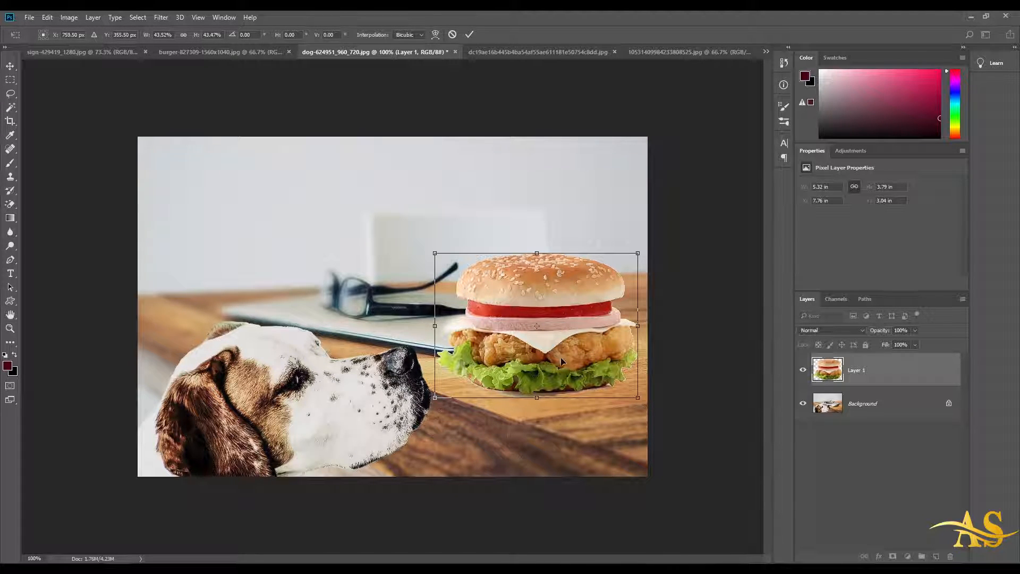
{"action": "mouse_move", "coordinate": [555, 358]}
{"action": "left_mouse_down"}
{"action": "mouse_move", "coordinate": [565, 365]}
{"action": "mouse_move", "coordinate": [557, 359]}
{"action": "left_mouse_up"}
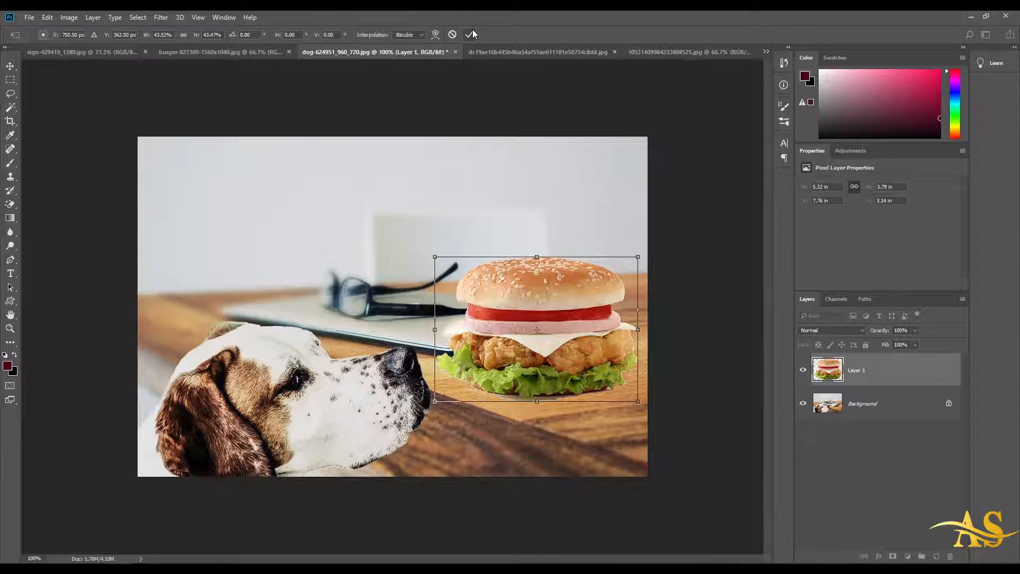
{"action": "key", "text": "Return"}
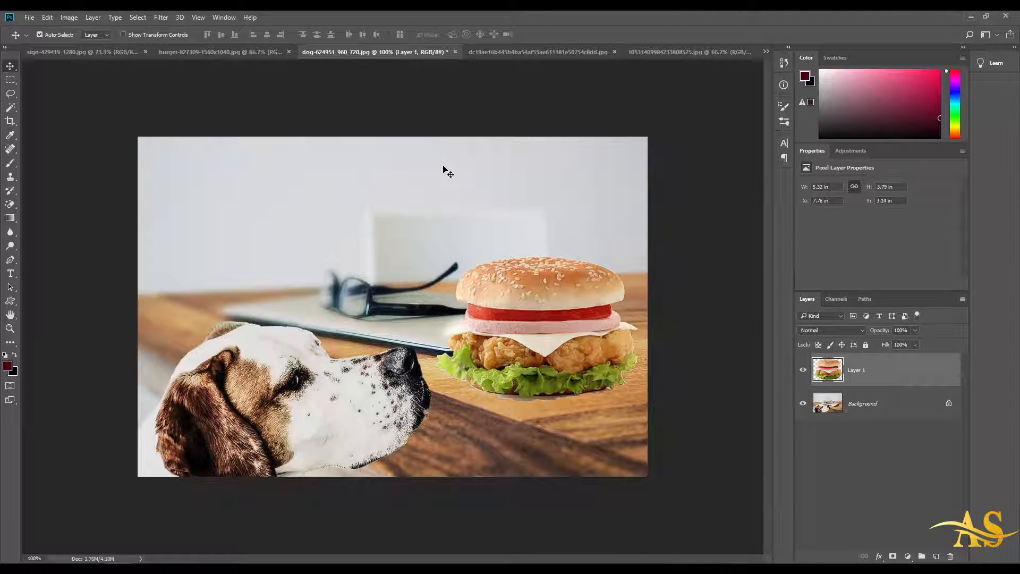
Switch to the elephant photo and select its sky with the Magic Wand at tolerance 19
{"action": "left_click", "coordinate": [515, 51]}
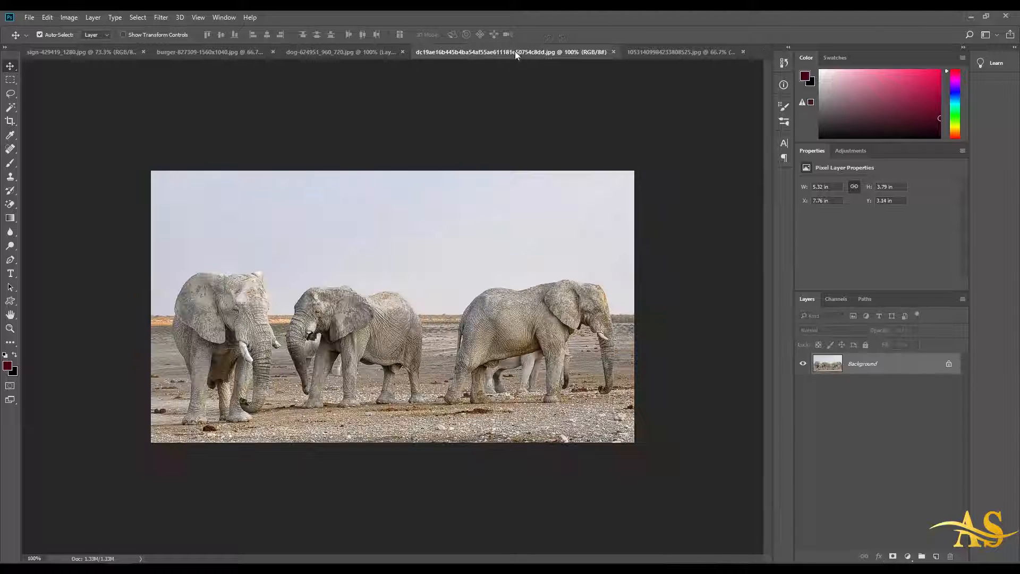
{"action": "scroll", "coordinate": [488, 249], "scroll_direction": "up", "scroll_amount": 1}
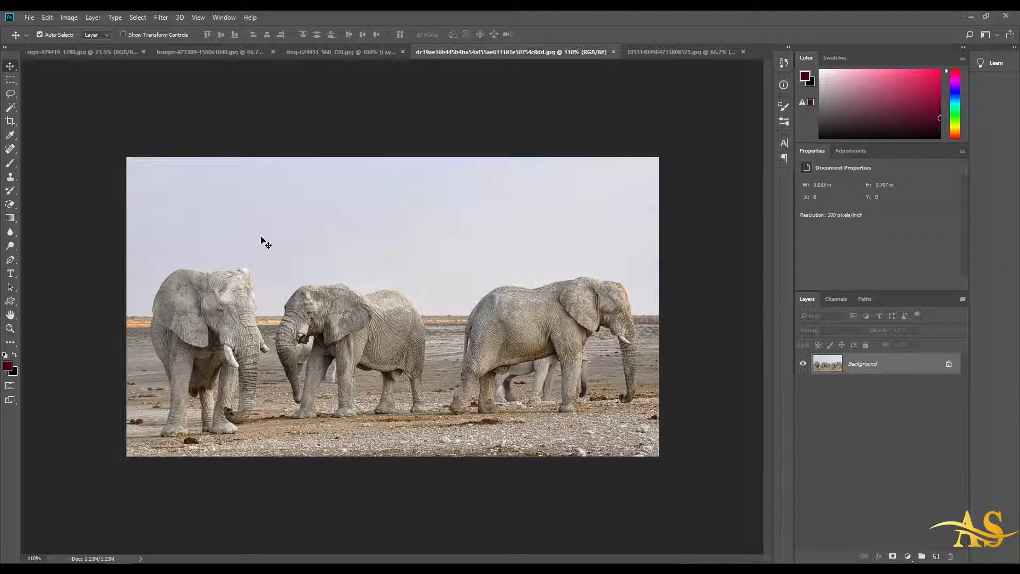
{"action": "left_click", "coordinate": [10, 108]}
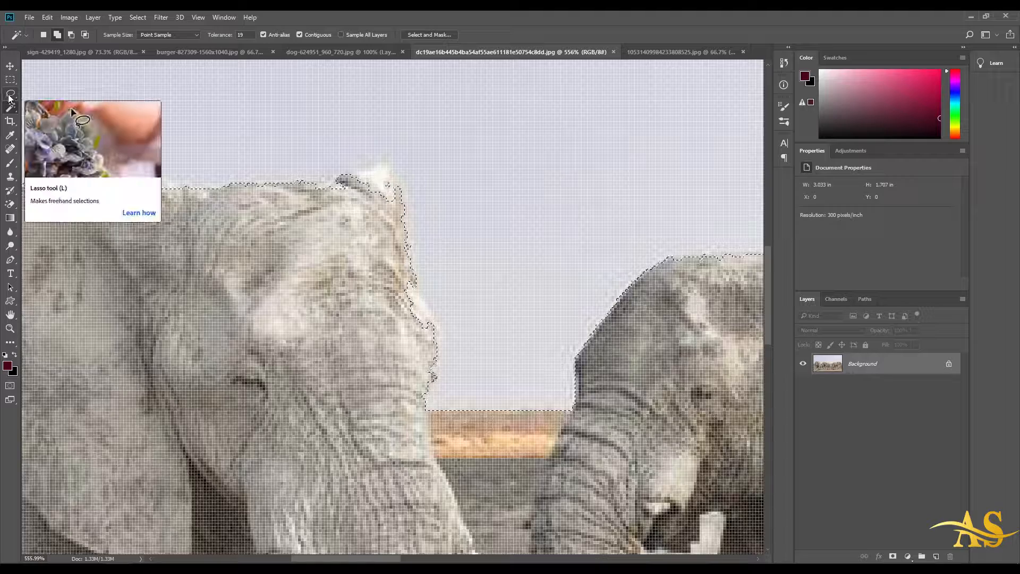
Subtract the edge and white tip of the front-left elephant's head from the sky selection with the Lasso tool
{"action": "left_click", "coordinate": [11, 93]}
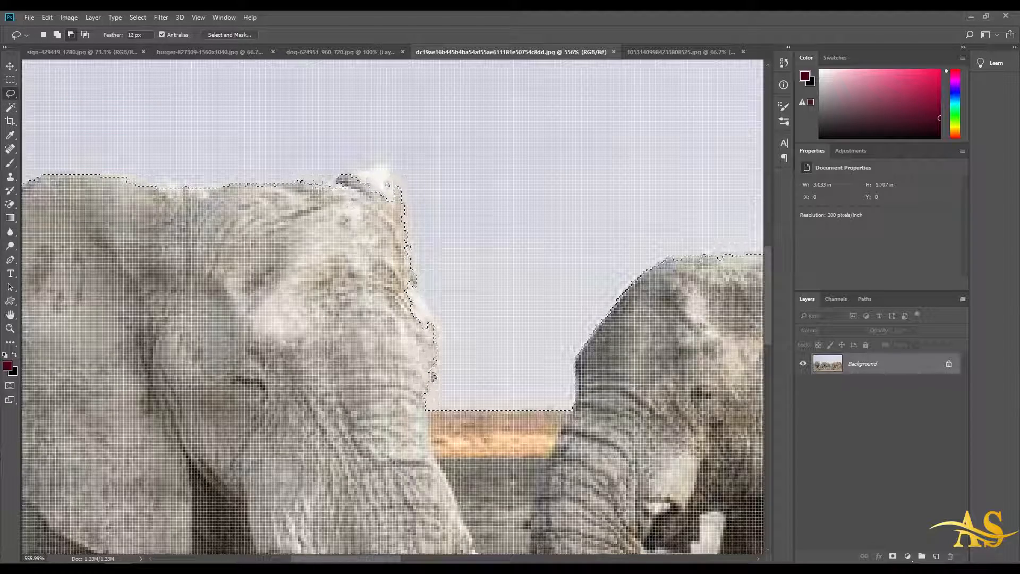
{"action": "mouse_move", "coordinate": [109, 177]}
{"action": "left_mouse_down"}
{"action": "mouse_move", "coordinate": [220, 182]}
{"action": "mouse_move", "coordinate": [436, 324]}
{"action": "mouse_move", "coordinate": [438, 354]}
{"action": "left_mouse_up"}
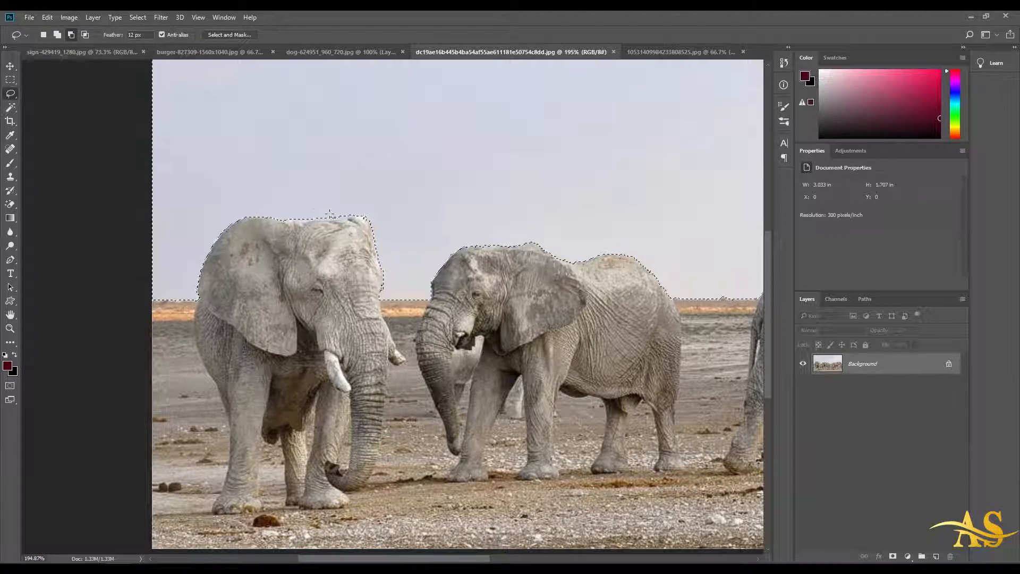
{"action": "scroll", "coordinate": [330, 213], "scroll_direction": "up", "scroll_amount": 5}
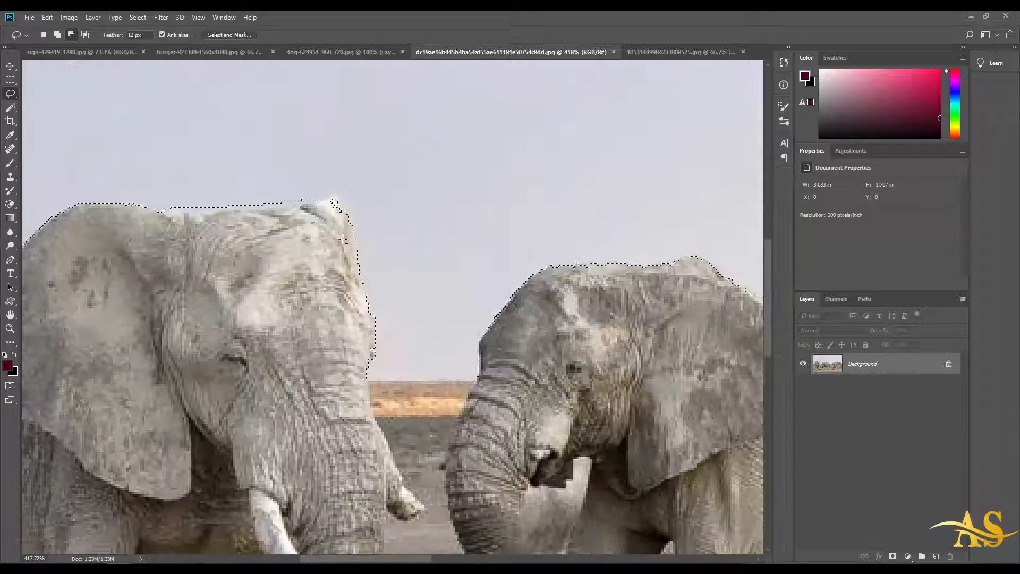
{"action": "scroll", "coordinate": [345, 240], "scroll_direction": "up", "scroll_amount": 2}
{"action": "mouse_move", "coordinate": [300, 184]}
{"action": "left_mouse_down"}
{"action": "mouse_move", "coordinate": [351, 199]}
{"action": "mouse_move", "coordinate": [346, 222]}
{"action": "left_mouse_up"}
{"action": "scroll", "coordinate": [346, 225], "scroll_direction": "down", "scroll_amount": 5}
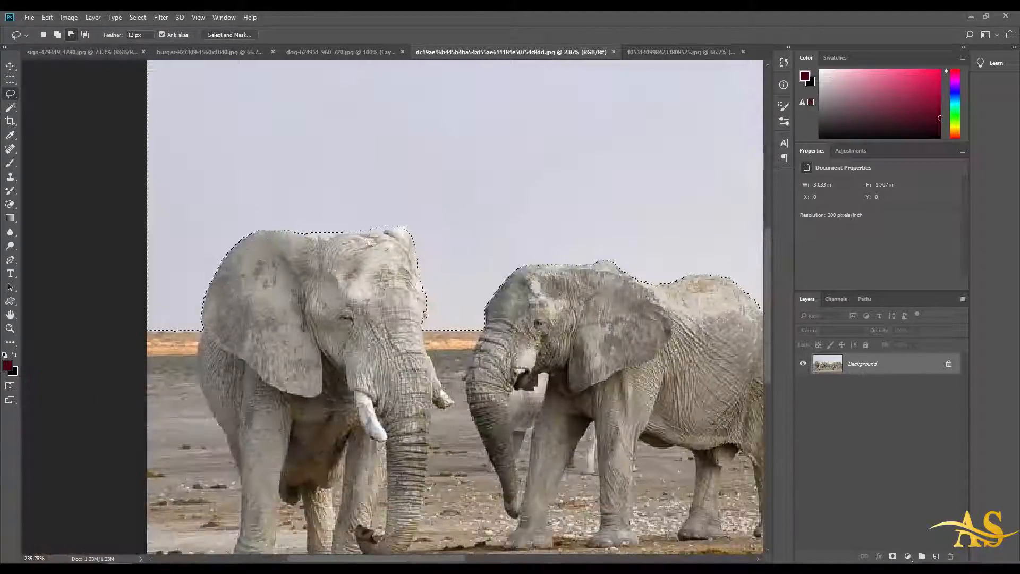
{"action": "scroll", "coordinate": [371, 242], "scroll_direction": "down", "scroll_amount": 2}
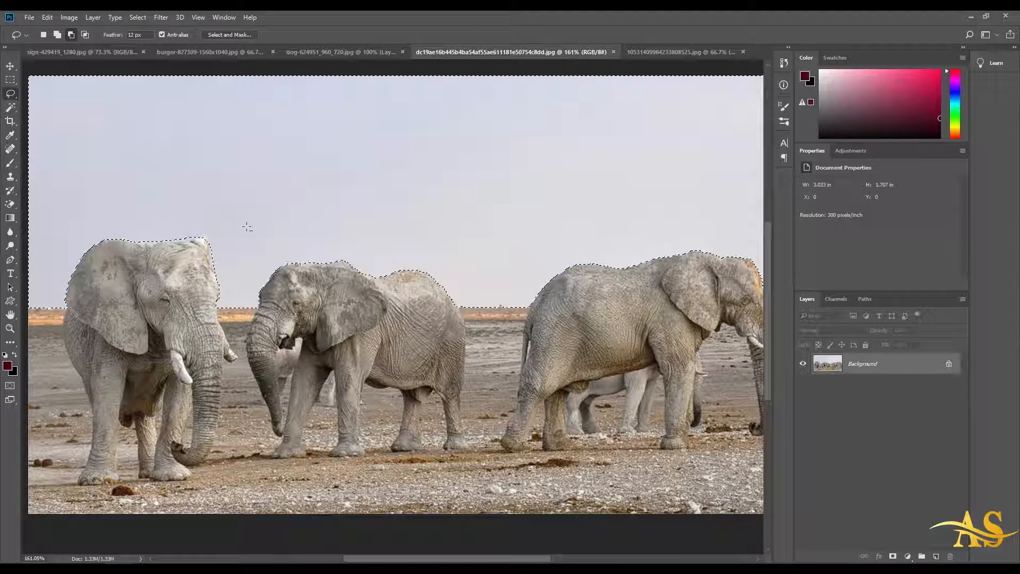
{"action": "scroll", "coordinate": [345, 234], "scroll_direction": "down", "scroll_amount": 3}
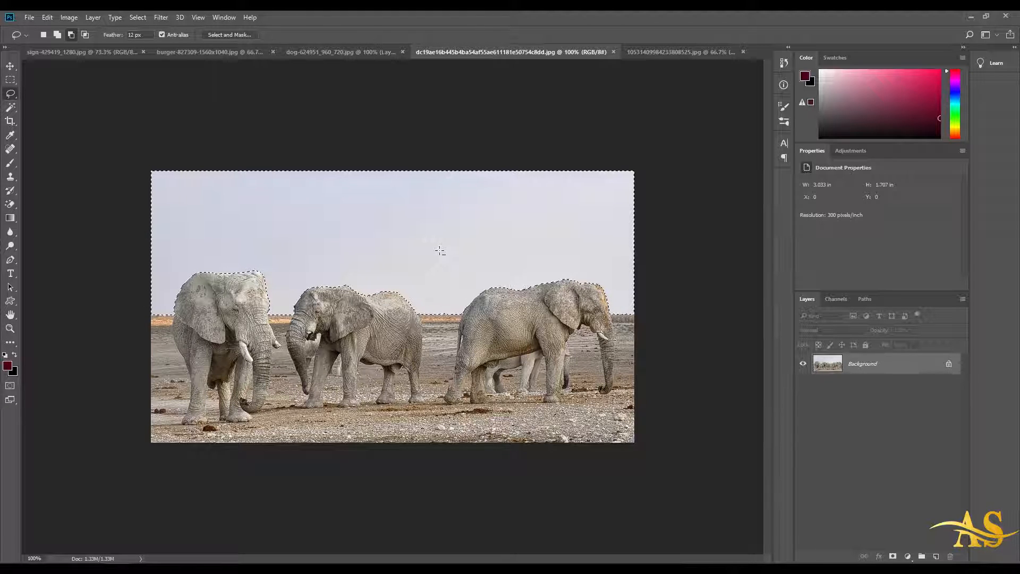
Convert the elephant photo's locked Background into a regular layer, delete the selected sky to transparency, and clear the selection
{"action": "key", "text": "shift+BackSpace"}
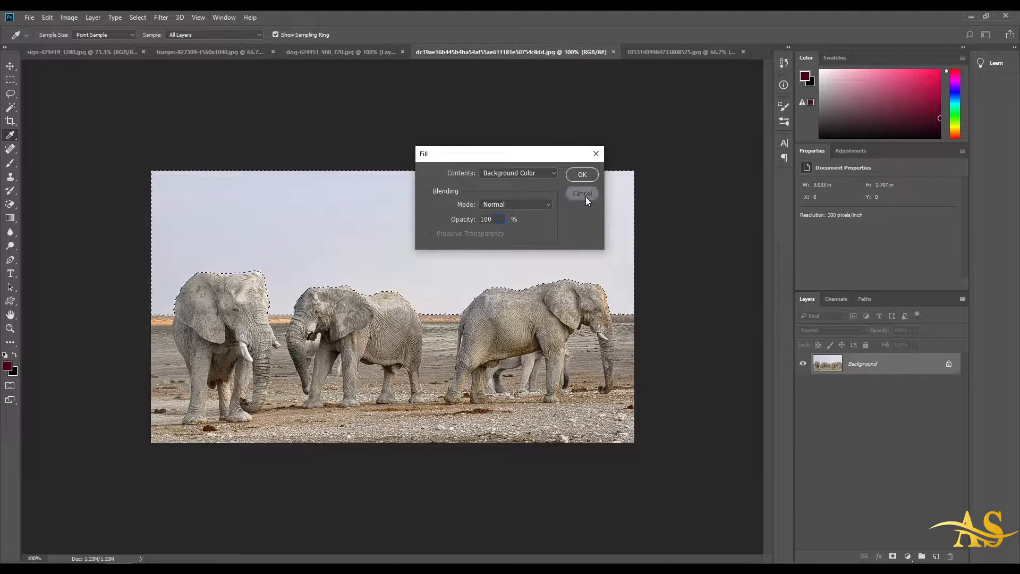
{"action": "left_click", "coordinate": [584, 194]}
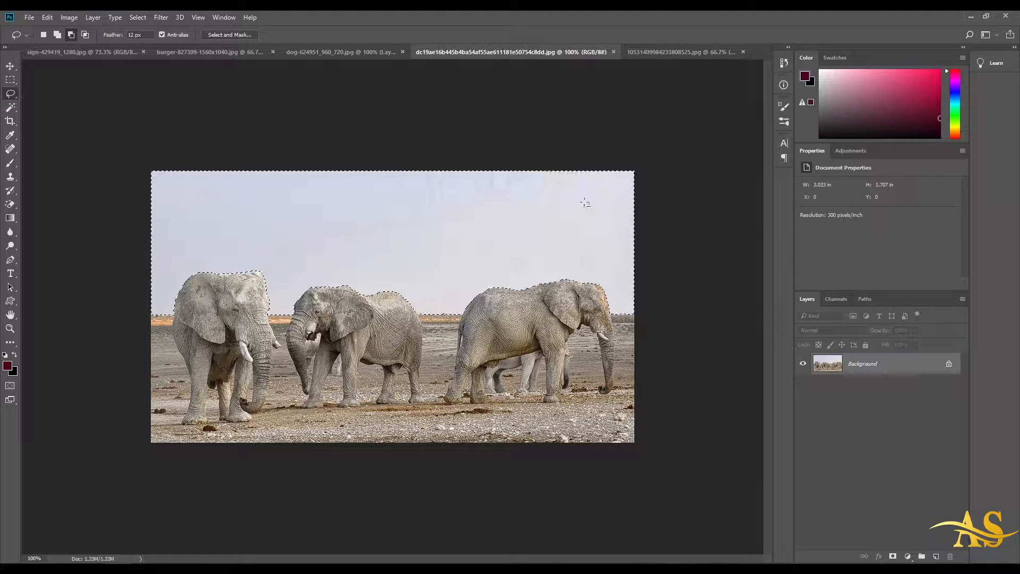
{"action": "left_click", "coordinate": [949, 366]}
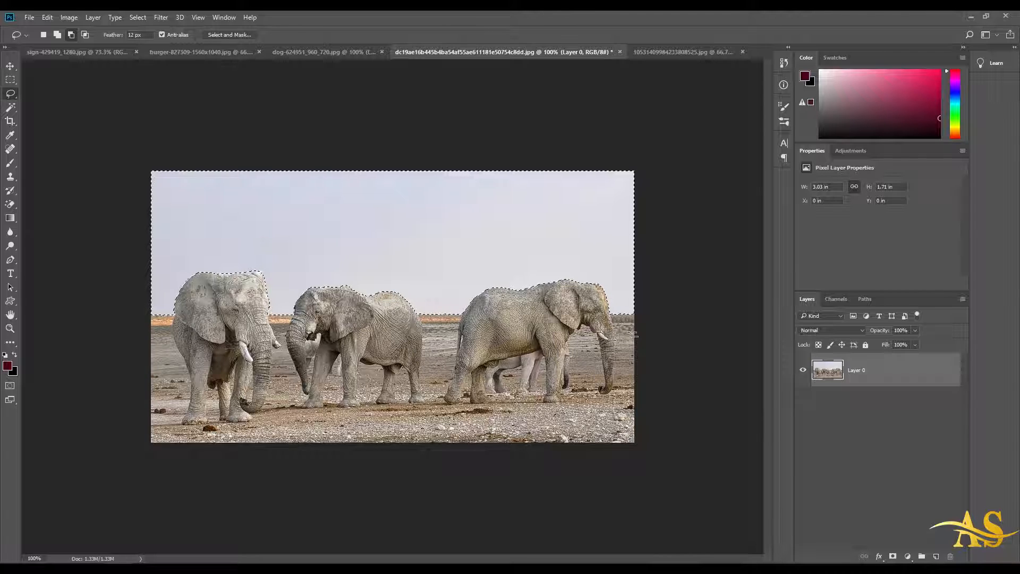
{"action": "key", "text": "Delete"}
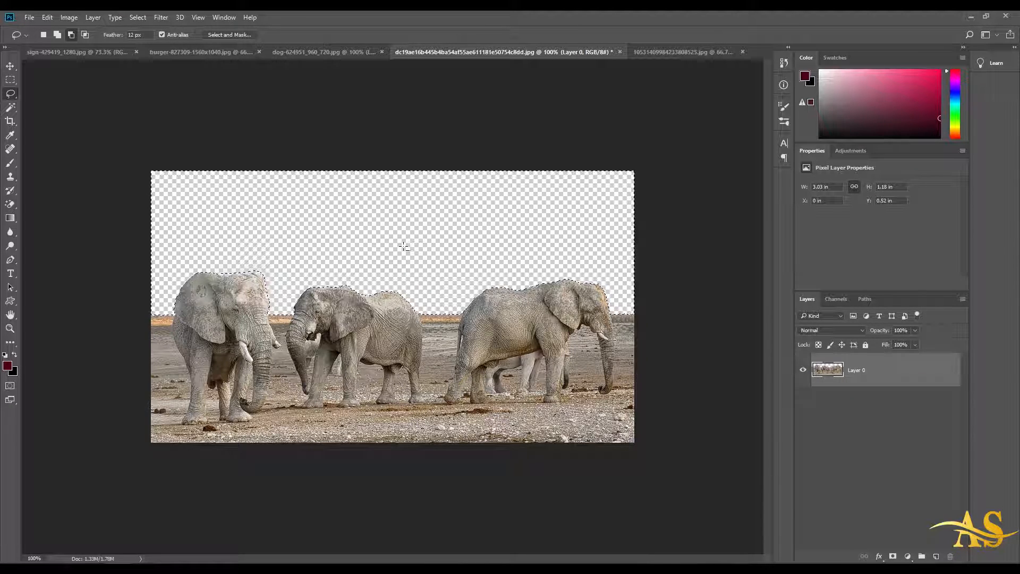
{"action": "key", "text": "ctrl+d"}
{"action": "scroll", "coordinate": [329, 205], "scroll_direction": "up", "scroll_amount": 7}
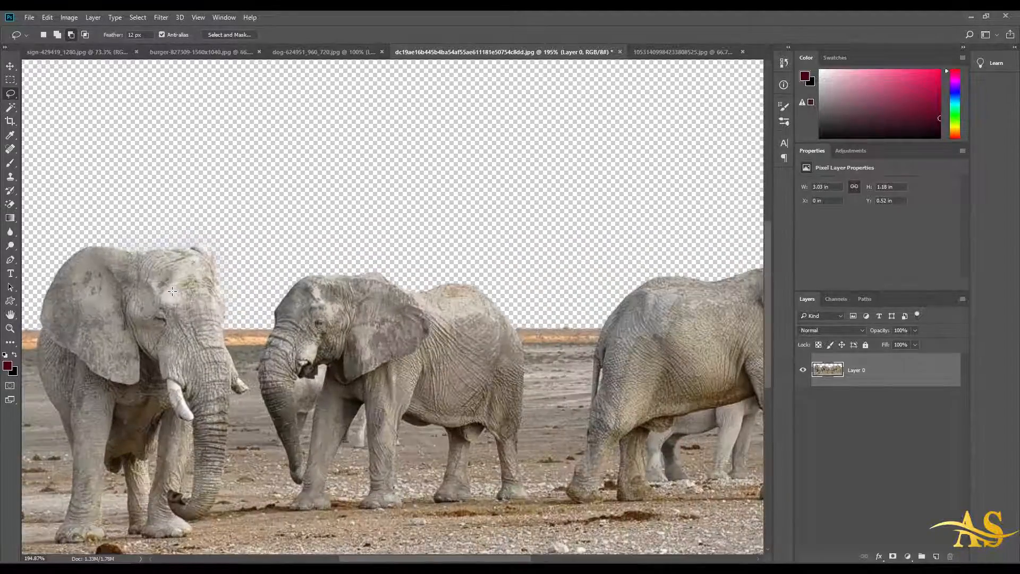
{"action": "left_click_drag", "start_coordinate": [316, 189], "coordinate": [391, 300]}
{"action": "left_click_drag", "start_coordinate": [530, 298], "coordinate": [369, 269]}
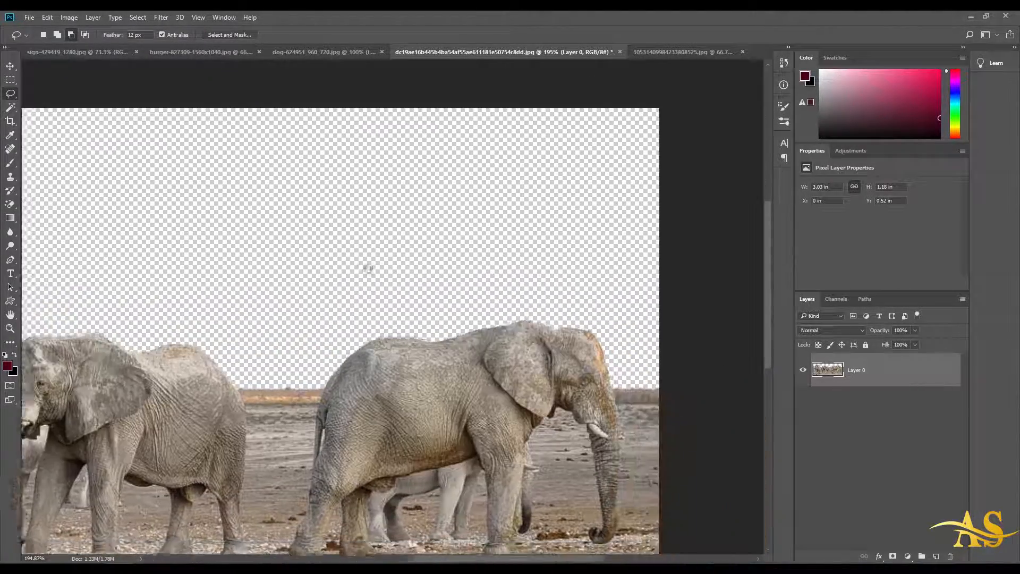
{"action": "left_click_drag", "start_coordinate": [508, 282], "coordinate": [660, 187]}
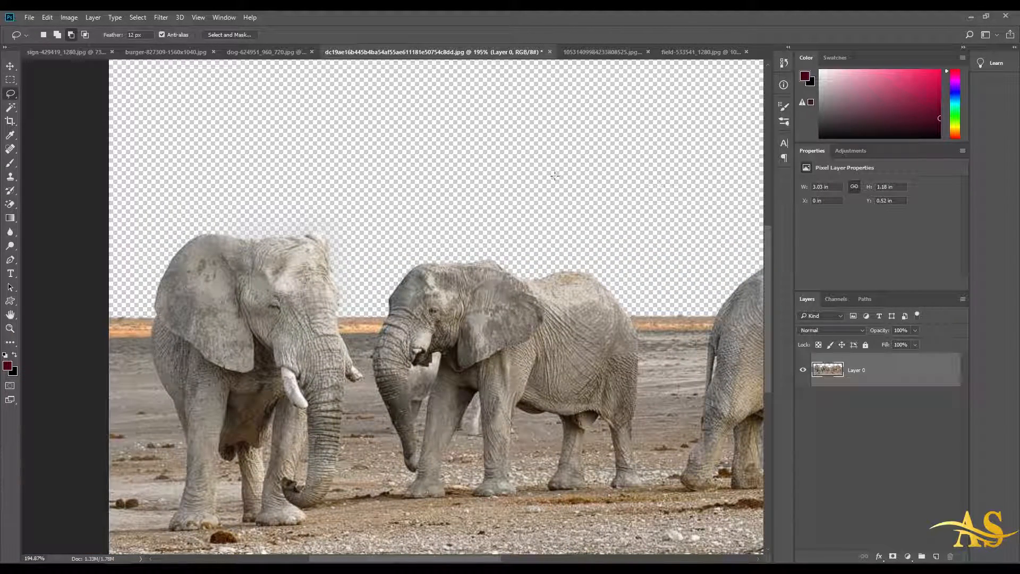
{"action": "scroll", "coordinate": [510, 167], "scroll_direction": "down", "scroll_amount": 7}
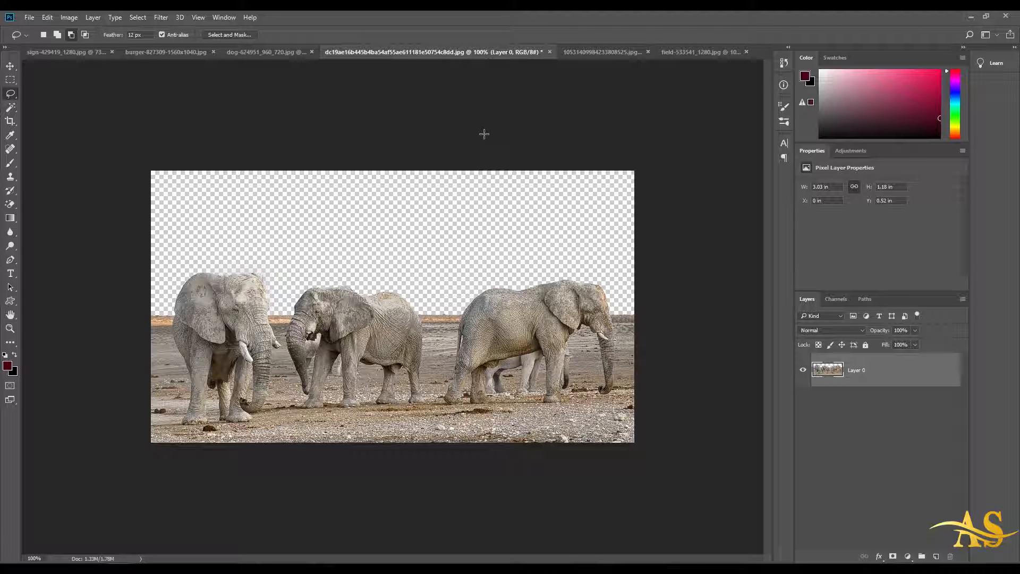
Copy the field photo with the cloudy blue sky into the elephant document as a new layer using the Move tool
{"action": "left_click", "coordinate": [672, 52]}
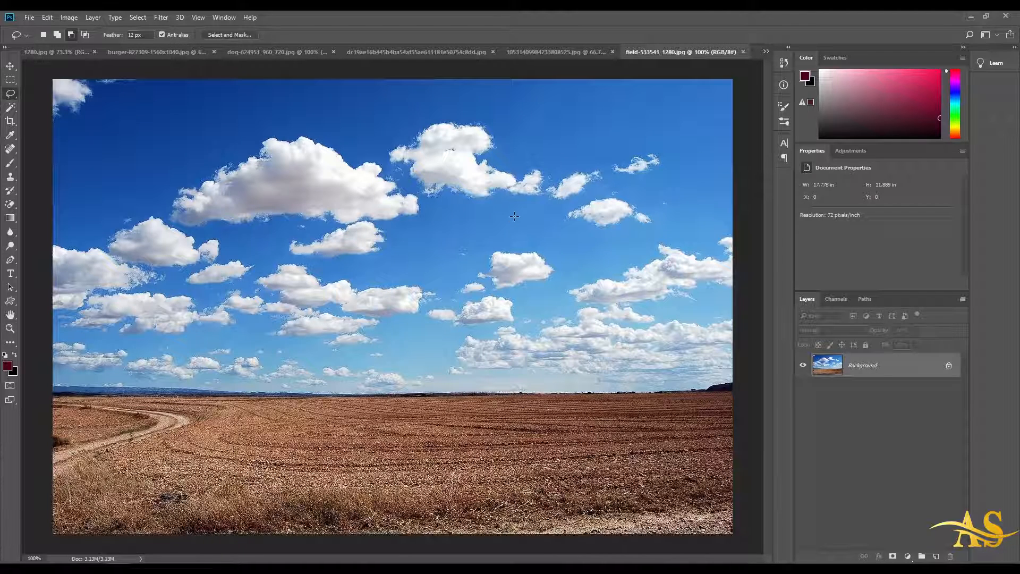
{"action": "scroll", "coordinate": [372, 240], "scroll_direction": "down", "scroll_amount": 5}
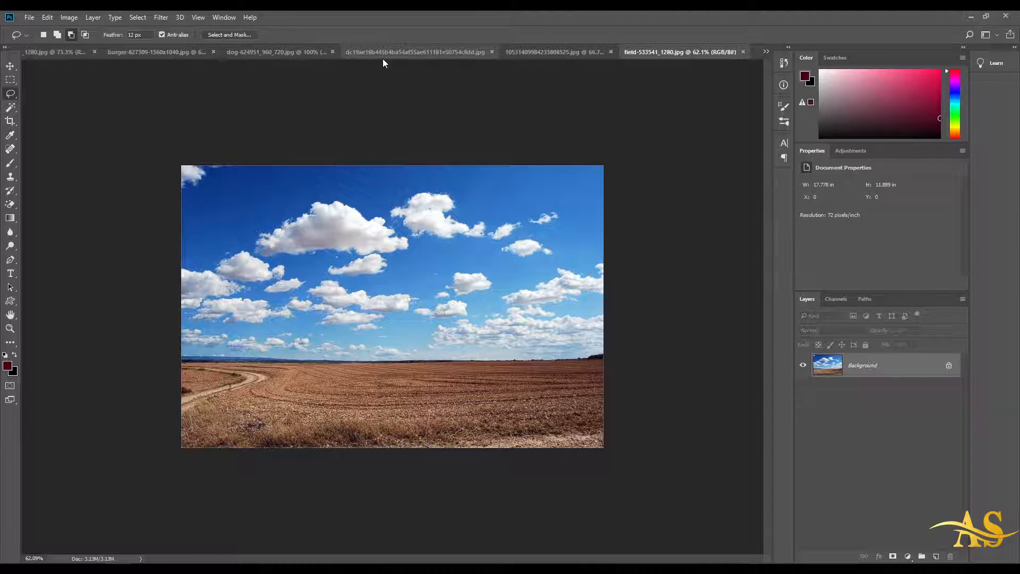
{"action": "left_click", "coordinate": [10, 67]}
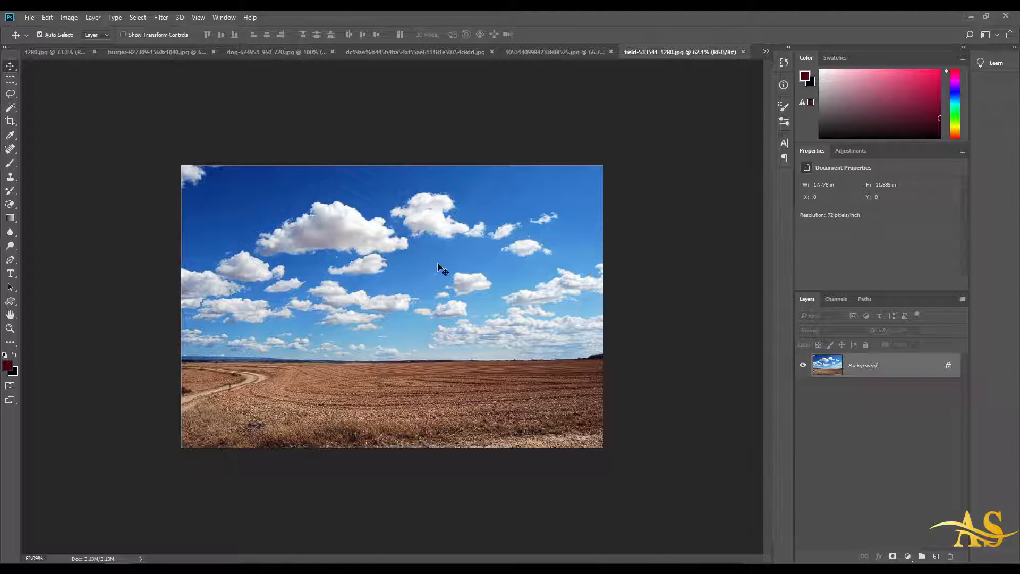
{"action": "left_click_drag", "start_coordinate": [439, 263], "coordinate": [434, 57]}
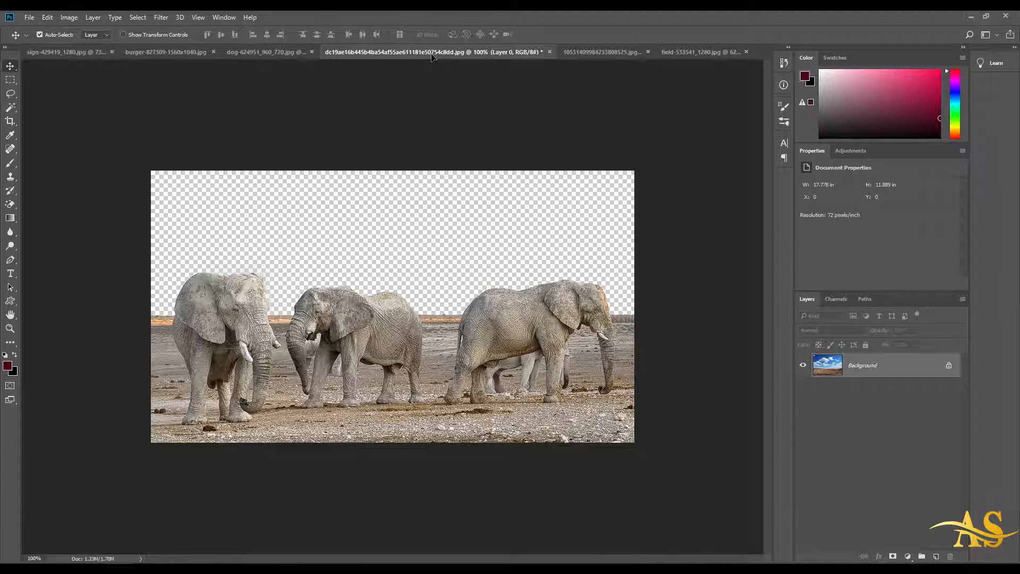
{"action": "left_click_drag", "start_coordinate": [433, 57], "coordinate": [417, 281]}
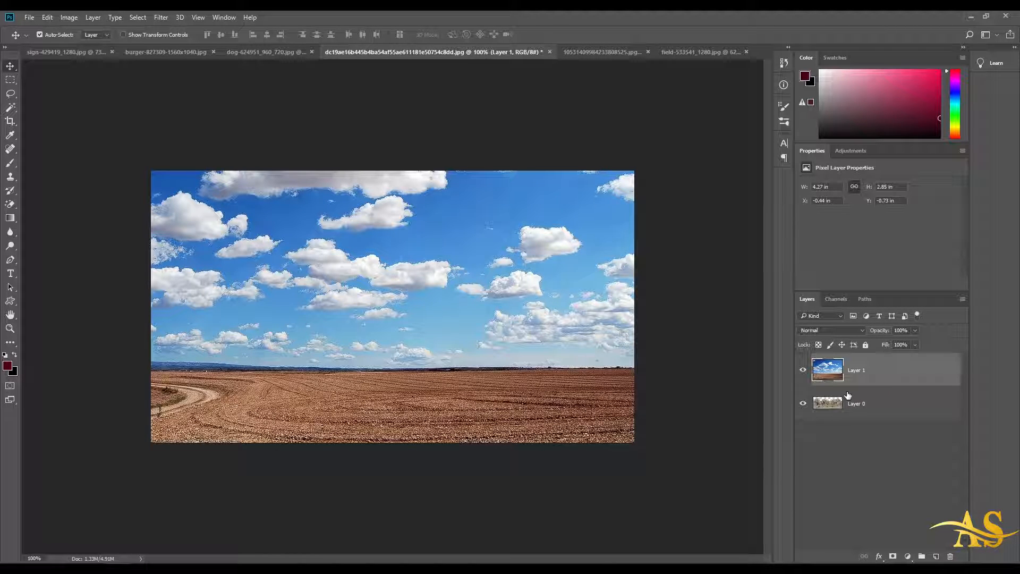
Place the field layer beneath the elephant layer and shift it up to about X -0.39 in, Y -1.04 in, so its clouds fill the sky
{"action": "left_click_drag", "start_coordinate": [895, 371], "coordinate": [902, 420]}
{"action": "left_click_drag", "start_coordinate": [541, 252], "coordinate": [547, 206]}
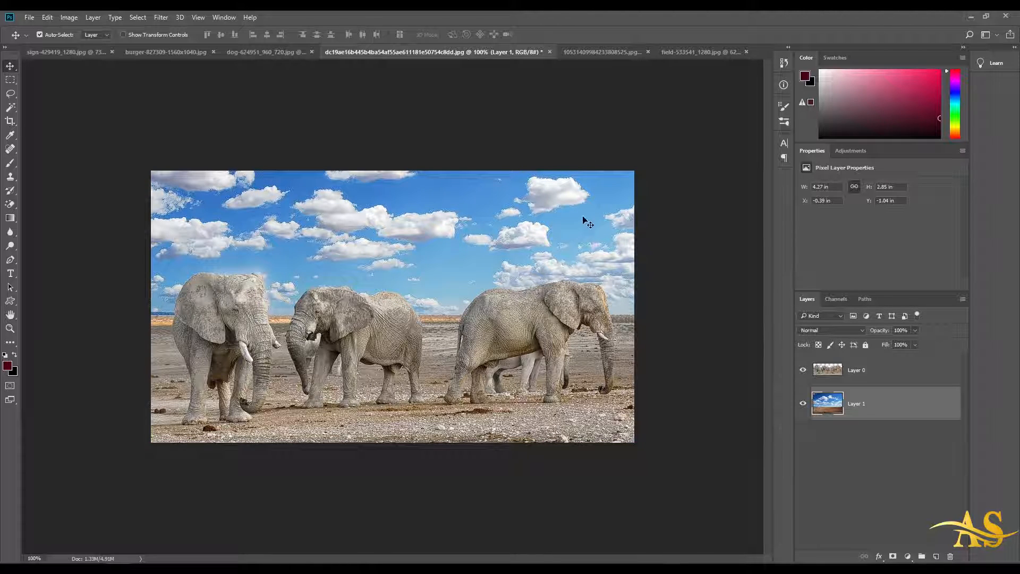